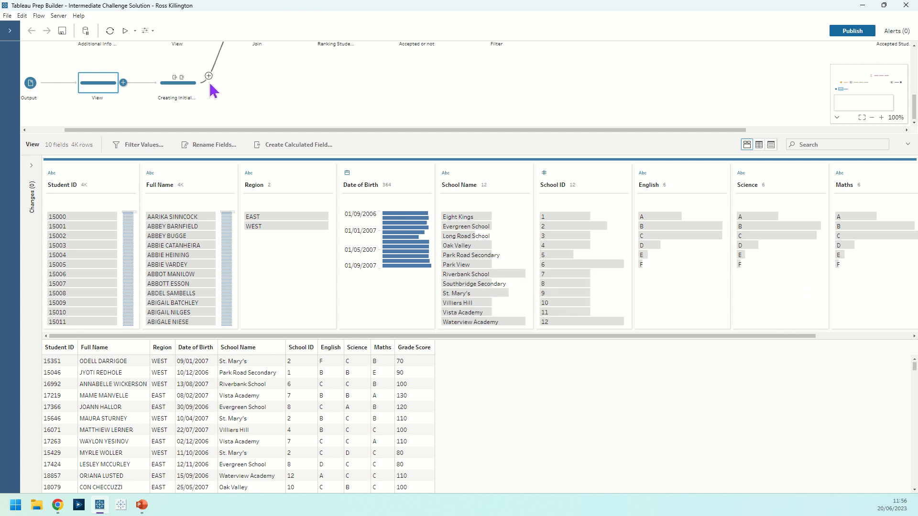
- Open the Creating Initials for Join step and show its list of changes
{"action": "left_click", "coordinate": [191, 95]}
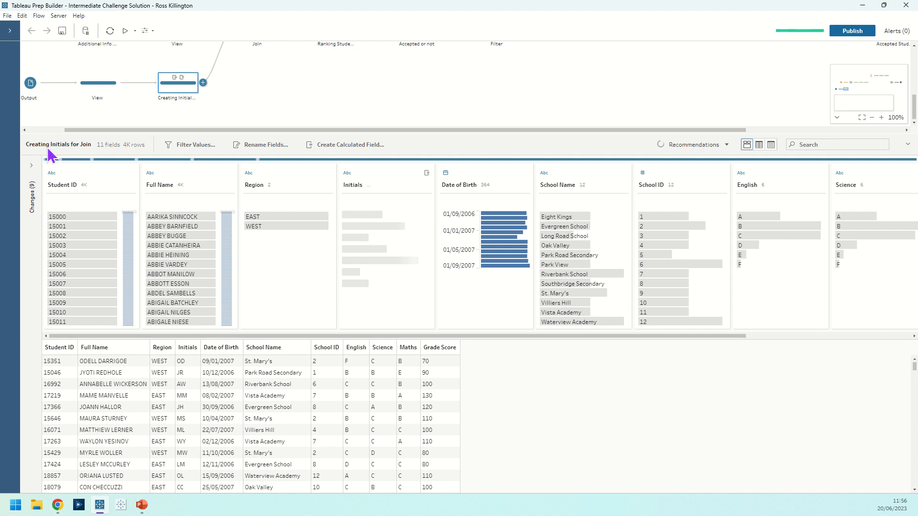
{"action": "left_click", "coordinate": [32, 167]}
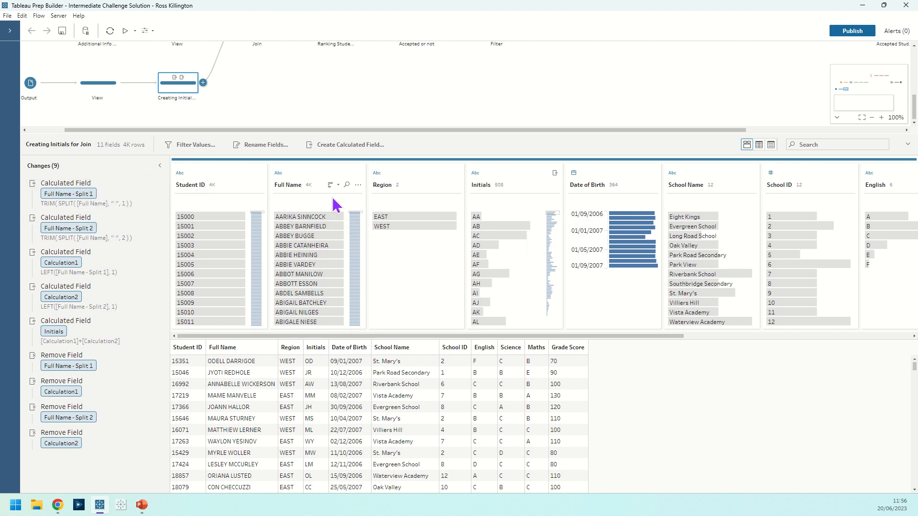
{"action": "left_click", "coordinate": [357, 185]}
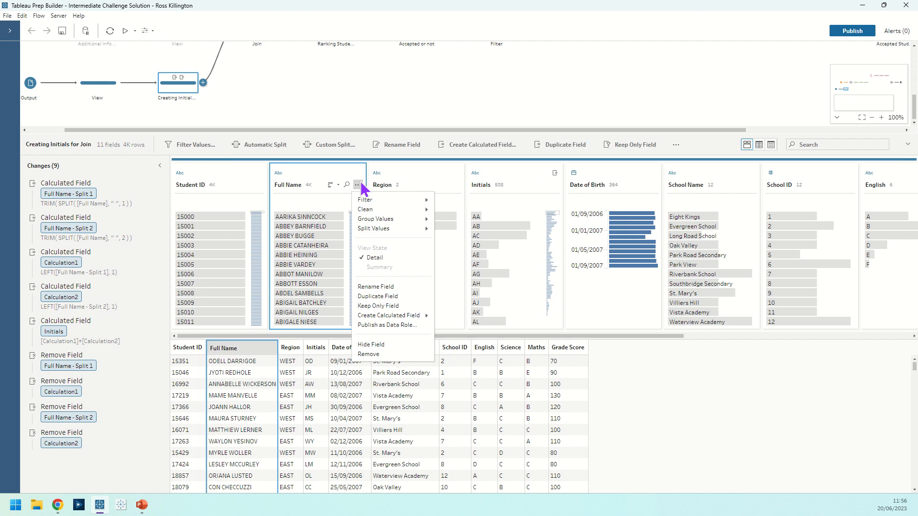
{"action": "mouse_move", "coordinate": [375, 229]}
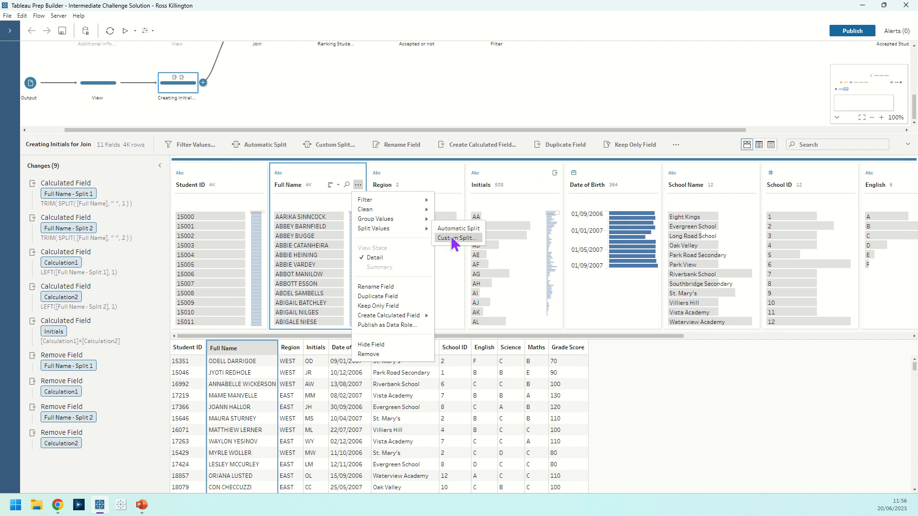
{"action": "left_click", "coordinate": [455, 238]}
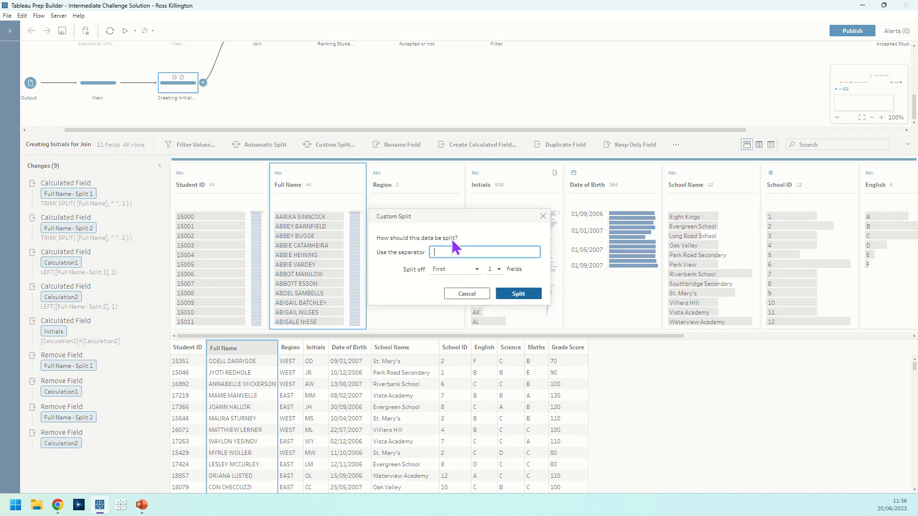
{"action": "left_click", "coordinate": [473, 269]}
{"action": "left_click", "coordinate": [466, 307]}
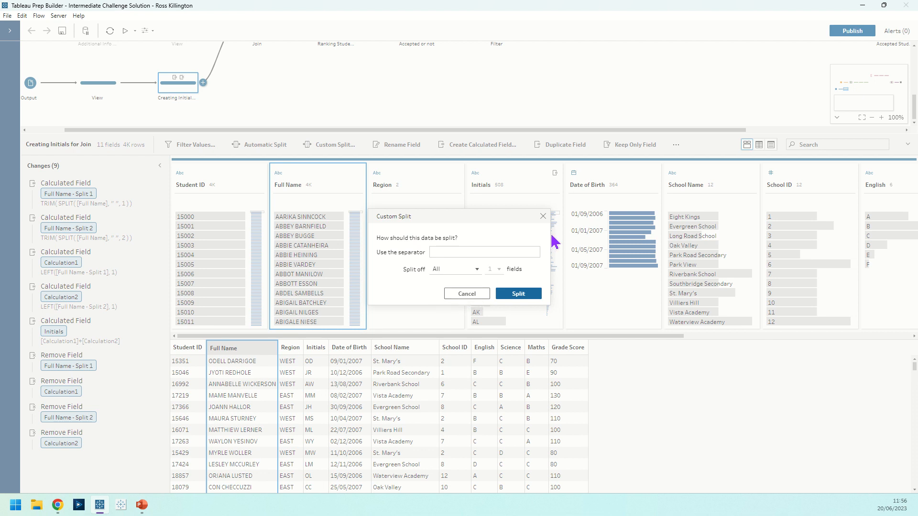
{"action": "left_click", "coordinate": [543, 216]}
- Examine the Full Name split changes and the formulas of the Calculation1 and Calculation2 fields
{"action": "left_click", "coordinate": [134, 232]}
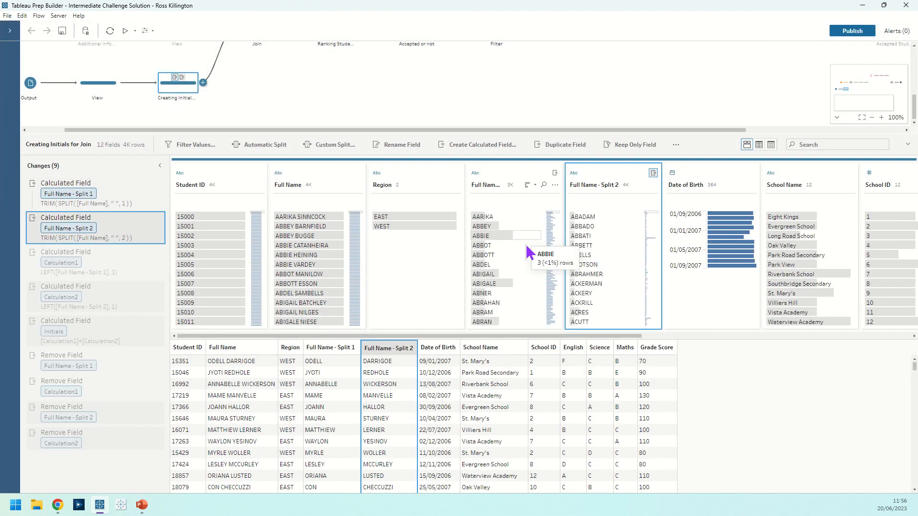
{"action": "left_click", "coordinate": [115, 275]}
{"action": "left_click", "coordinate": [148, 252]}
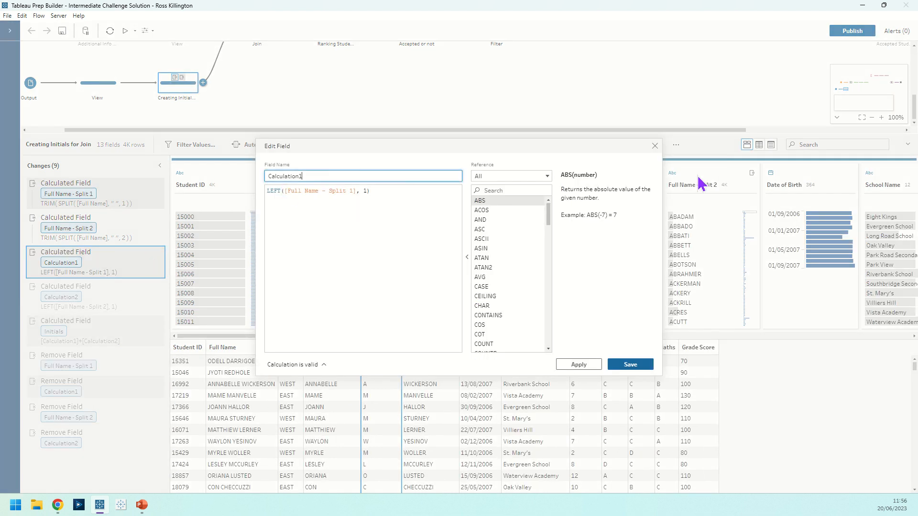
{"action": "left_click", "coordinate": [655, 146]}
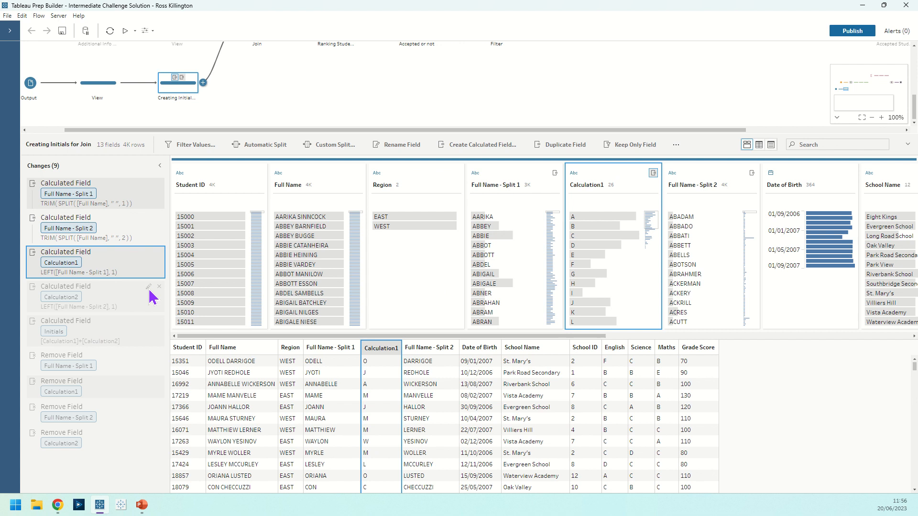
{"action": "left_click", "coordinate": [152, 297]}
{"action": "left_click", "coordinate": [148, 286]}
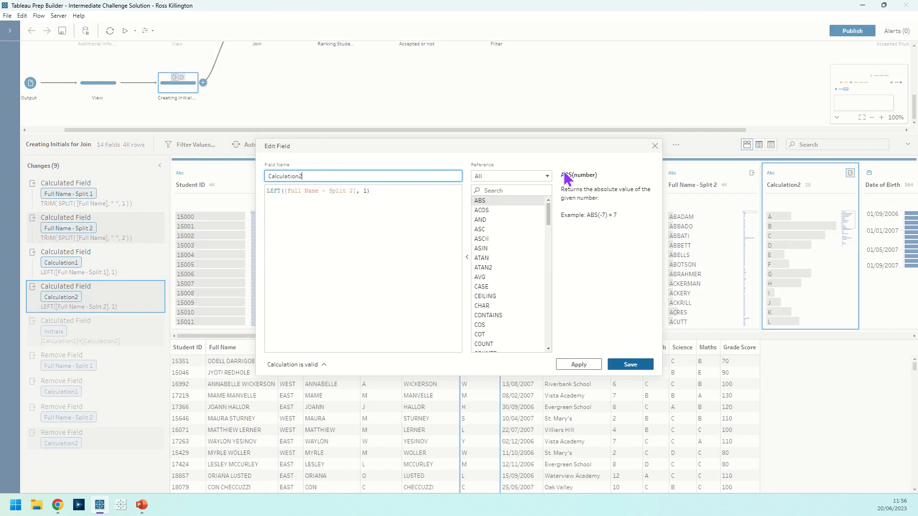
{"action": "left_click", "coordinate": [654, 146]}
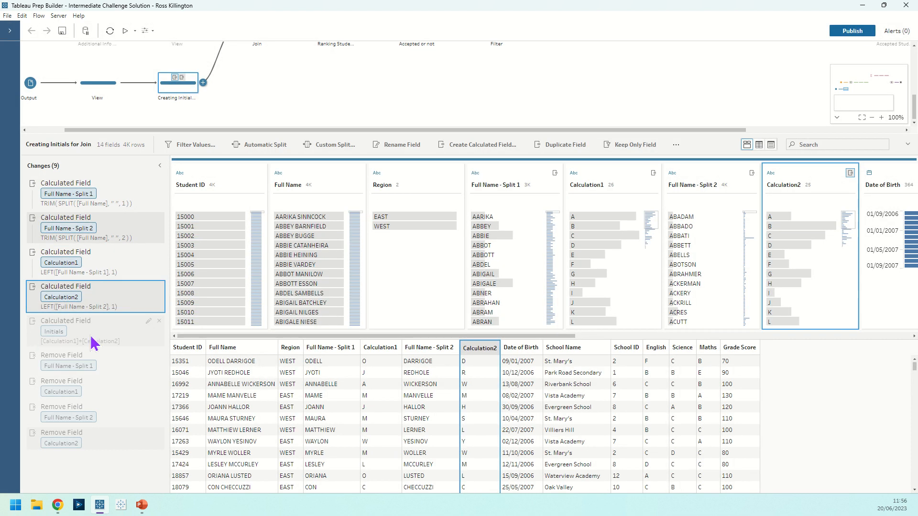
- Examine the Initials formula and the final change that removes the Calculation2 field
{"action": "left_click", "coordinate": [148, 322]}
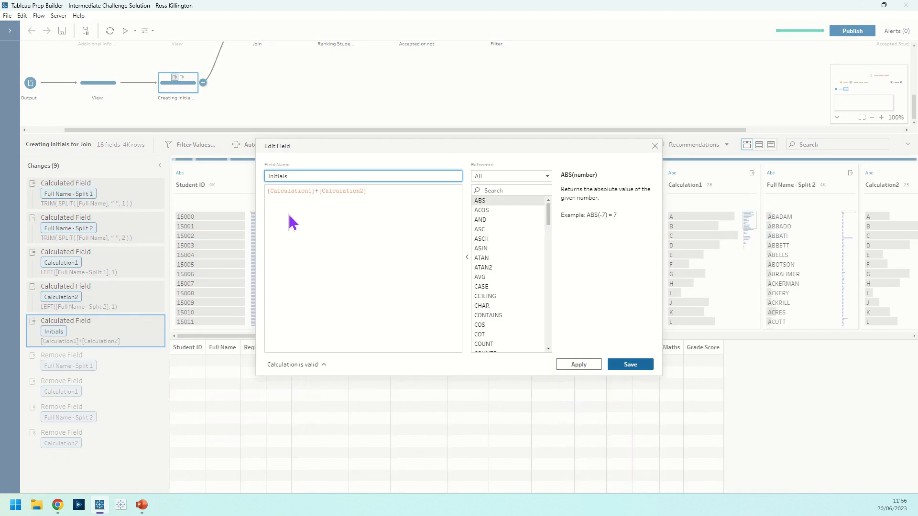
{"action": "left_click", "coordinate": [660, 148]}
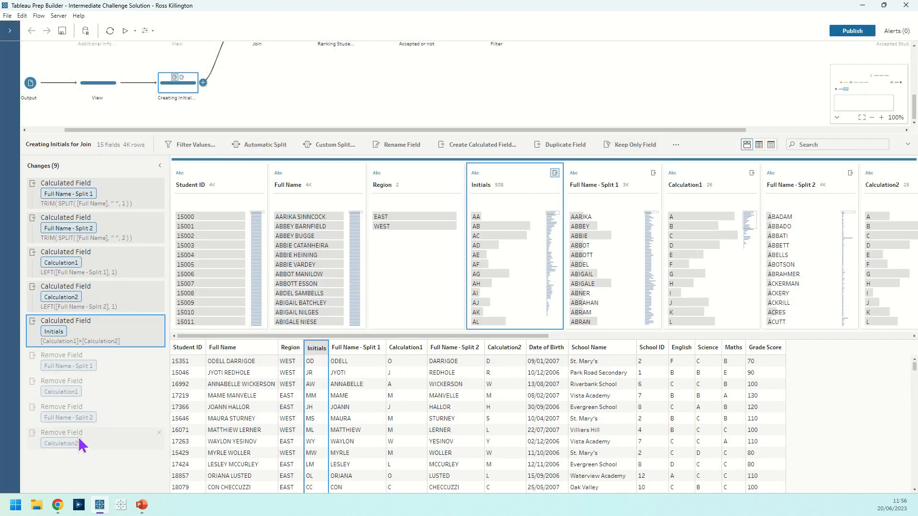
{"action": "left_click", "coordinate": [80, 444]}
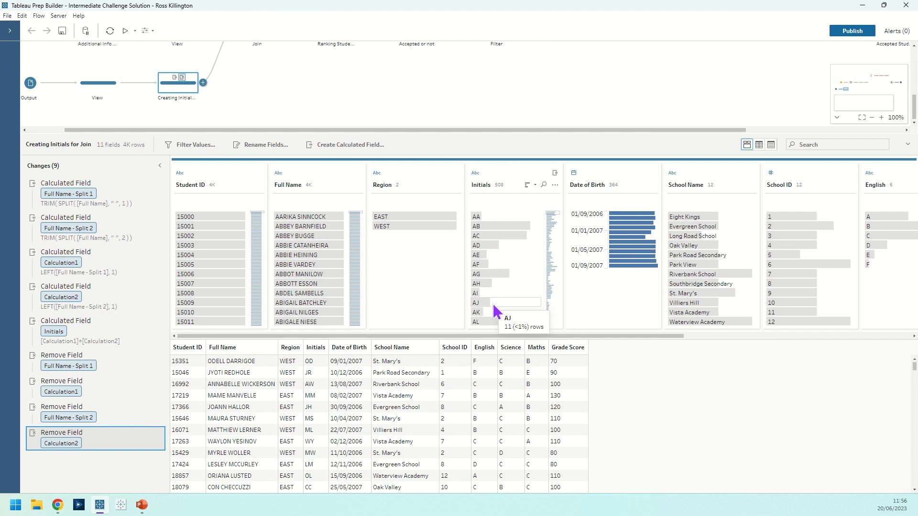
- Enlarge the flow area and examine the fields of the View step on the Additional Info branch, with its changes list collapsed
{"action": "left_click_drag", "start_coordinate": [383, 135], "coordinate": [383, 171]}
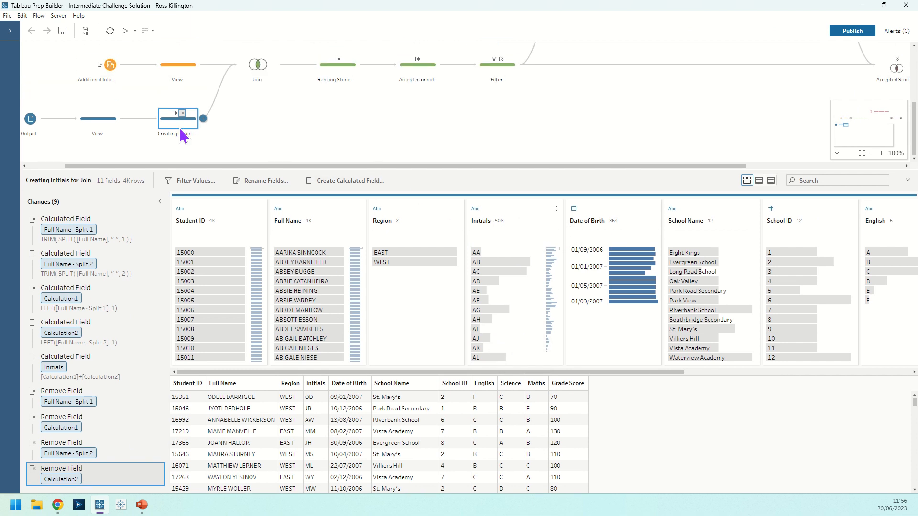
{"action": "left_click", "coordinate": [189, 66]}
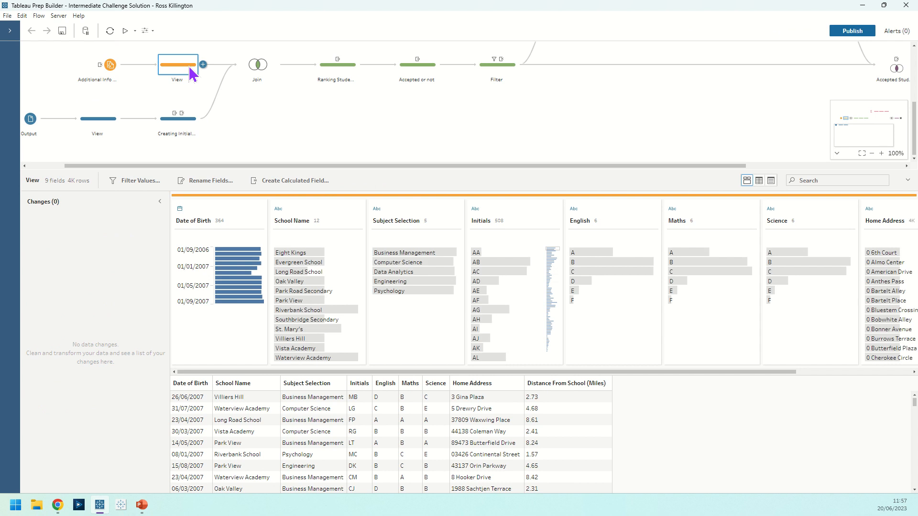
{"action": "left_click", "coordinate": [161, 201]}
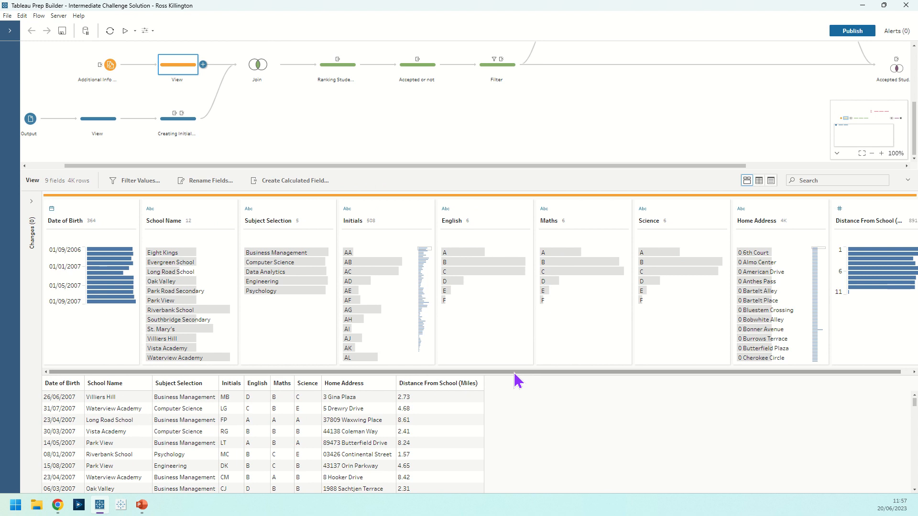
{"action": "left_click_drag", "start_coordinate": [514, 373], "coordinate": [468, 387]}
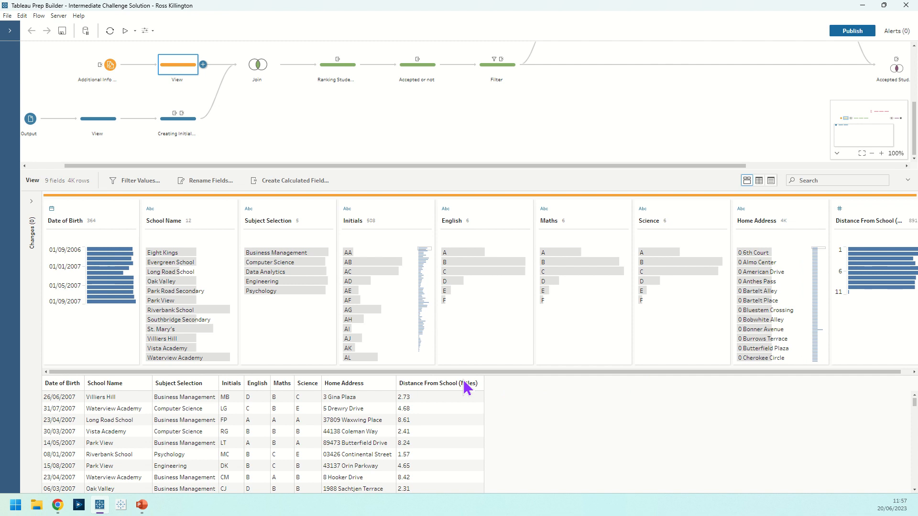
- Open the Join step between the two branches and review all its applied join clauses
{"action": "left_click", "coordinate": [265, 62]}
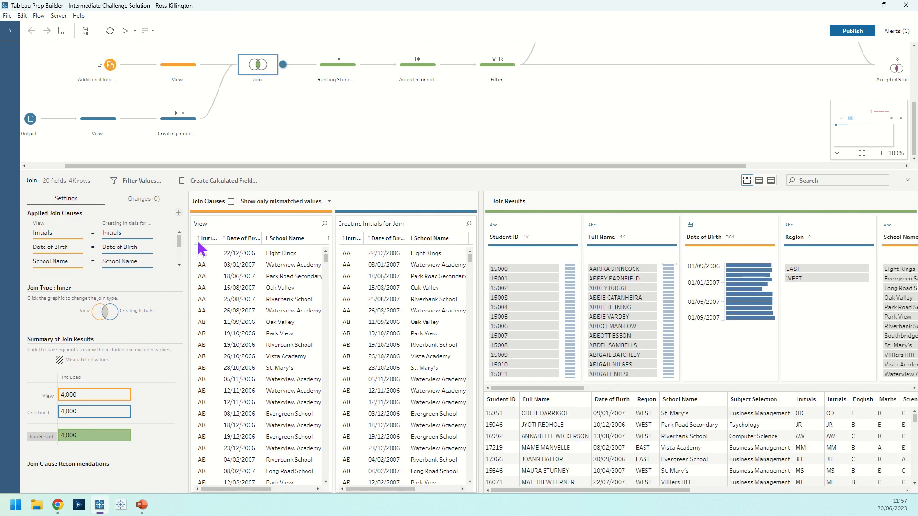
{"action": "scroll", "coordinate": [158, 248], "scroll_direction": "down", "scroll_amount": 3}
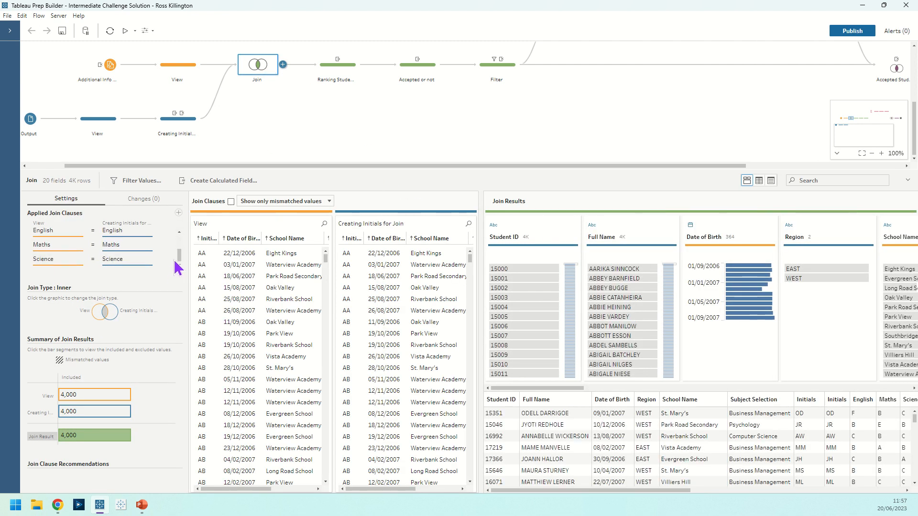
{"action": "scroll", "coordinate": [176, 270], "scroll_direction": "up", "scroll_amount": 3}
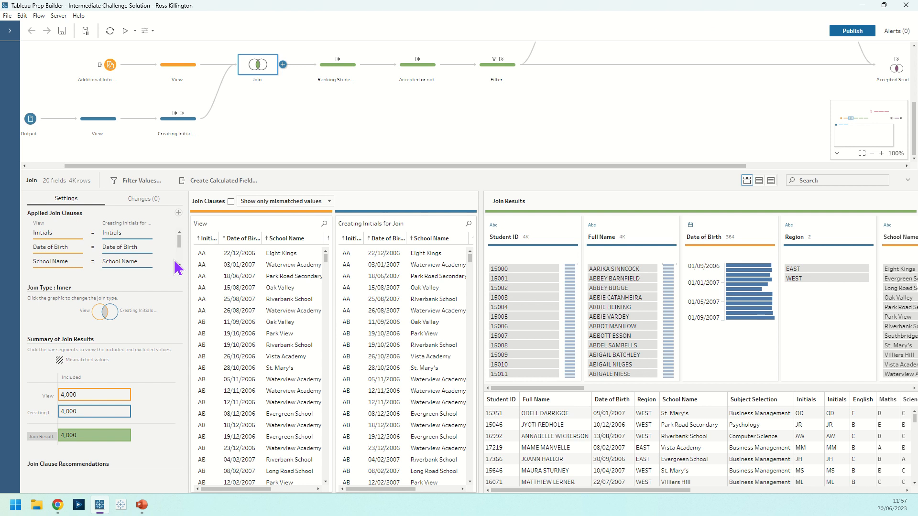
- Remove all applied join clauses from the Join step
{"action": "left_click", "coordinate": [159, 233]}
{"action": "left_click", "coordinate": [158, 234]}
{"action": "left_click", "coordinate": [159, 234]}
{"action": "left_click", "coordinate": [159, 234]}
{"action": "left_click", "coordinate": [159, 234]}
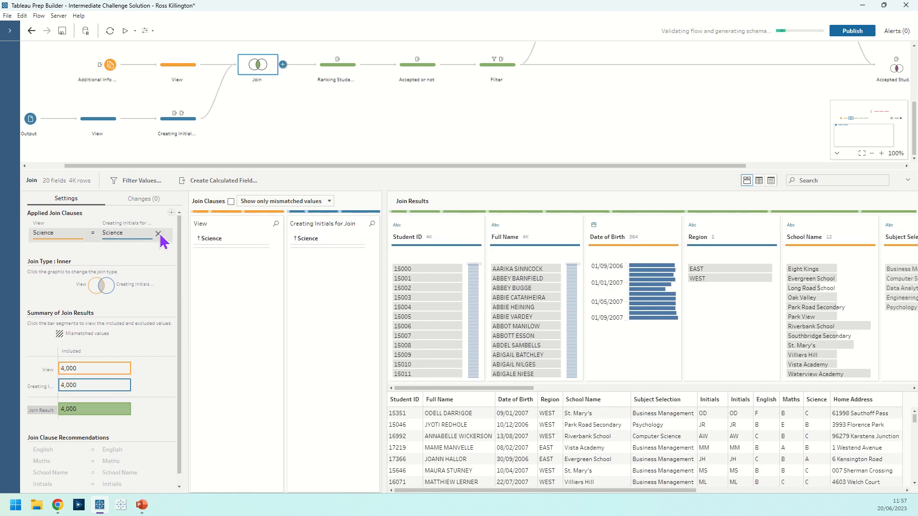
{"action": "left_click", "coordinate": [159, 234]}
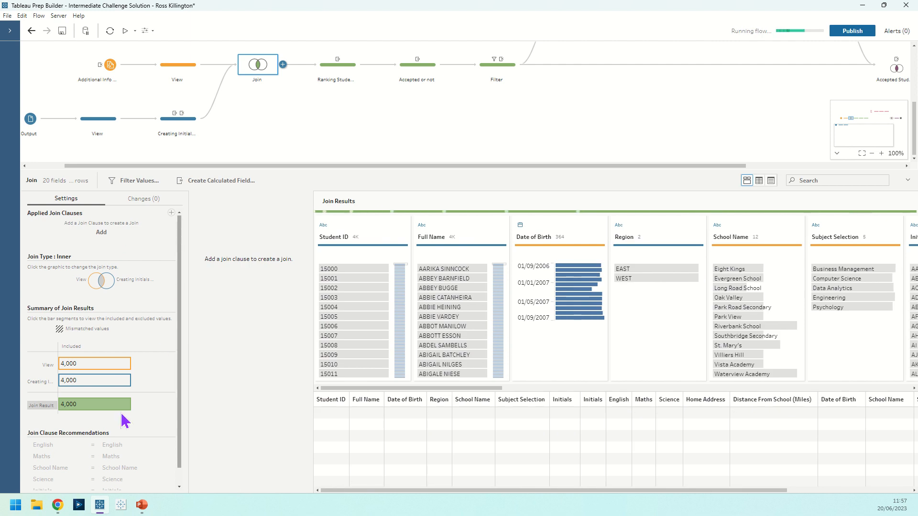
- Add the recommended join clauses for Initials and Date of Birth, and check the row counts in the join summary
{"action": "scroll", "coordinate": [180, 399], "scroll_direction": "down", "scroll_amount": 1}
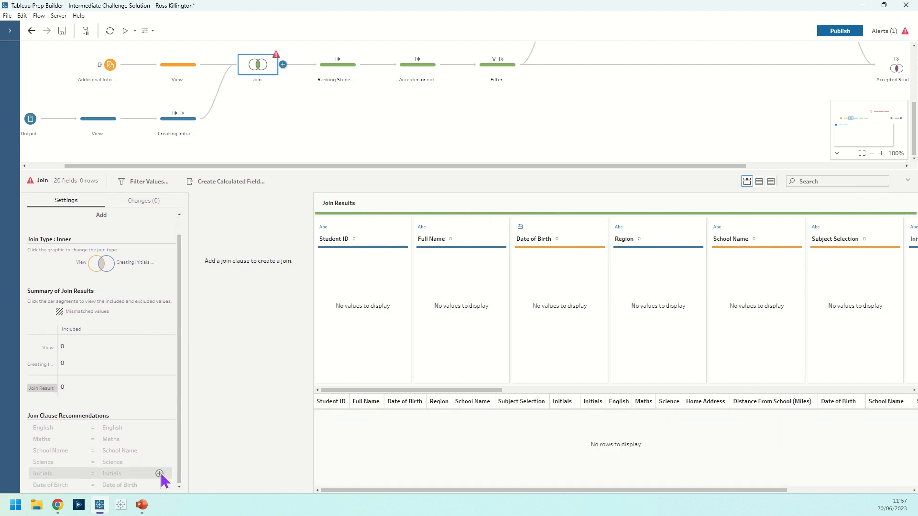
{"action": "left_click", "coordinate": [159, 474]}
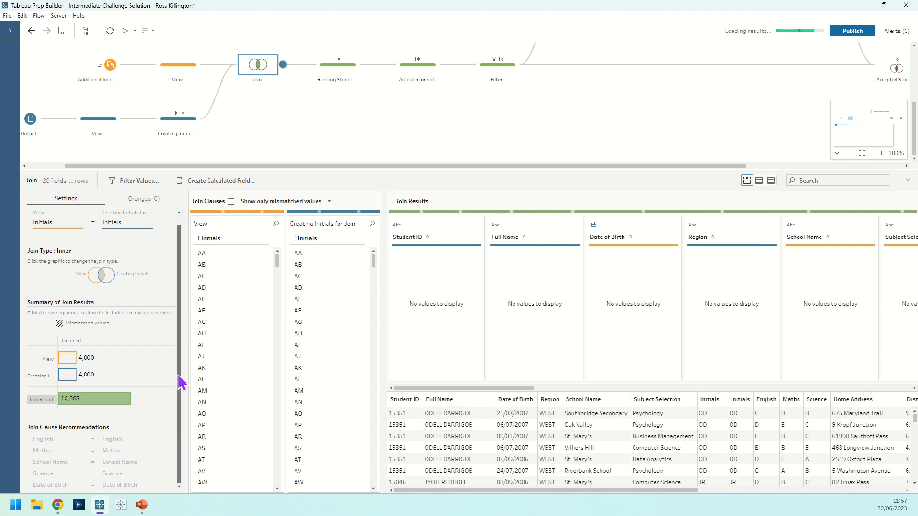
{"action": "left_click", "coordinate": [159, 485]}
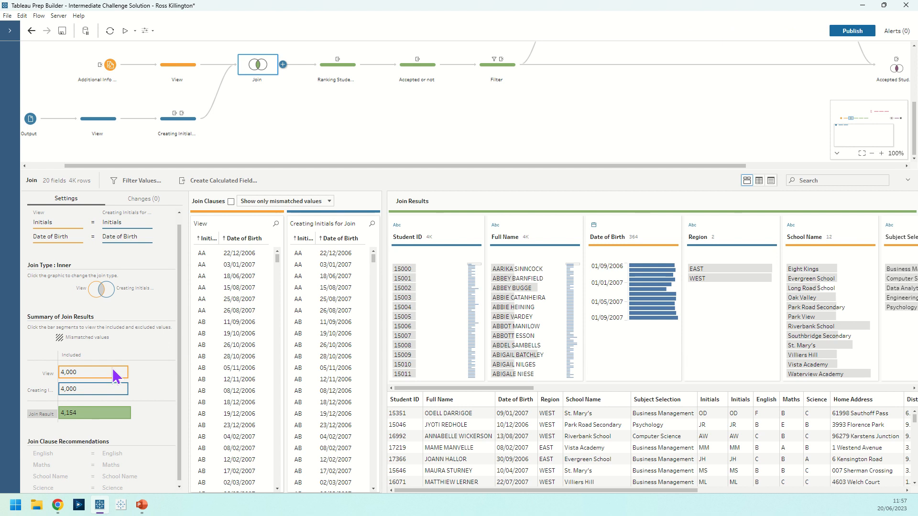
{"action": "mouse_move", "coordinate": [115, 377]}
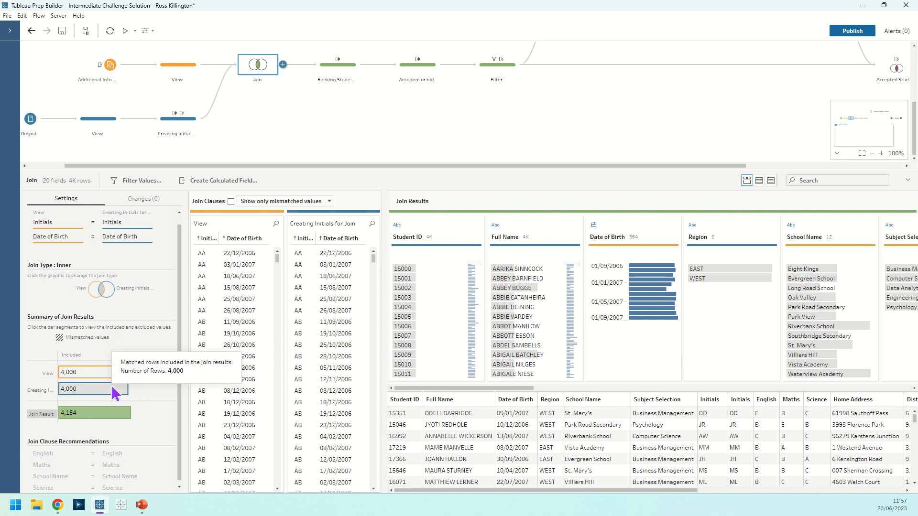
{"action": "mouse_move", "coordinate": [63, 419]}
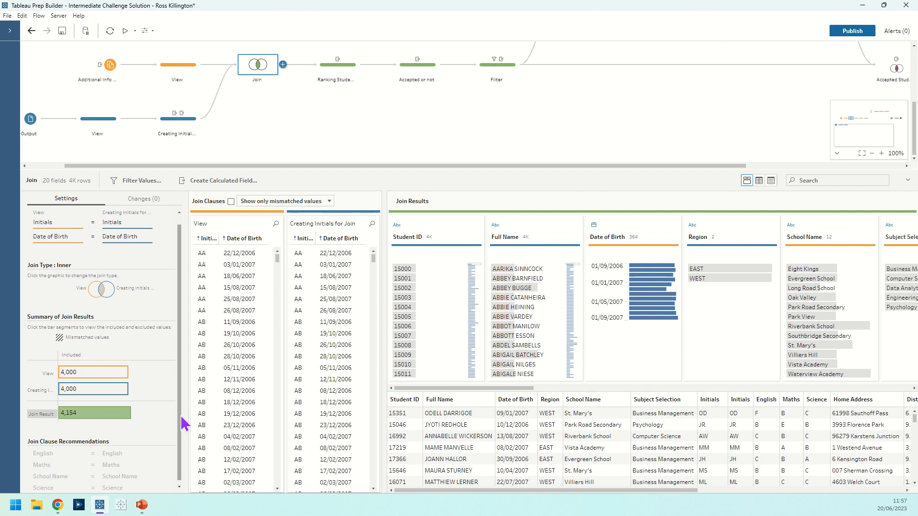
- Add the remaining recommended join clauses for School Name, English, Maths and Science
{"action": "scroll", "coordinate": [180, 420], "scroll_direction": "down", "scroll_amount": 1}
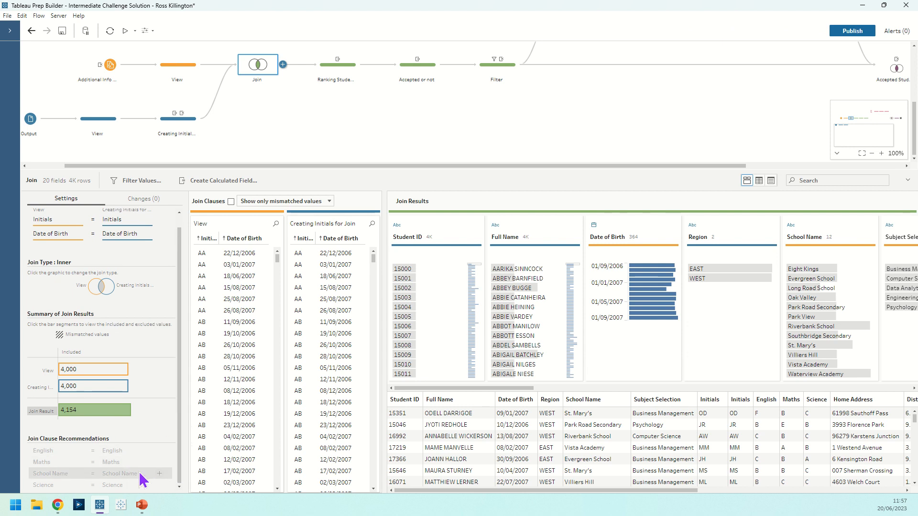
{"action": "left_click", "coordinate": [160, 473]}
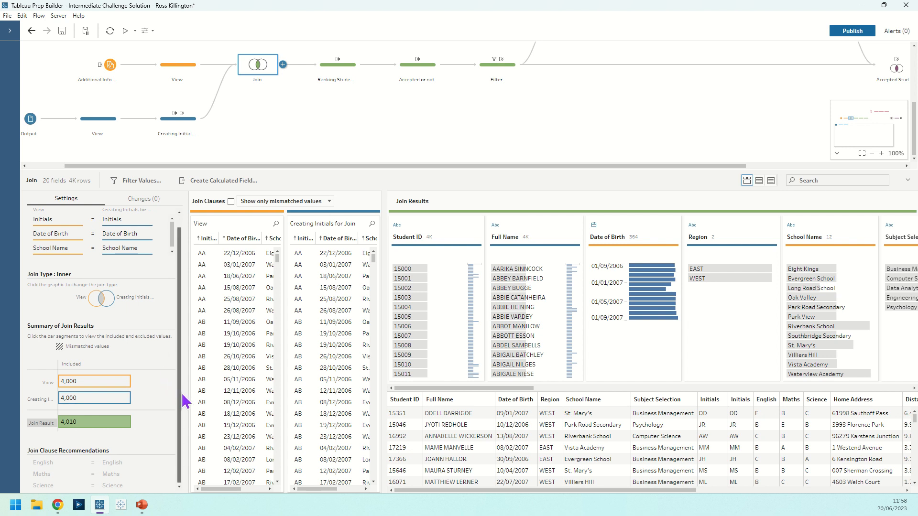
{"action": "left_click", "coordinate": [159, 462]}
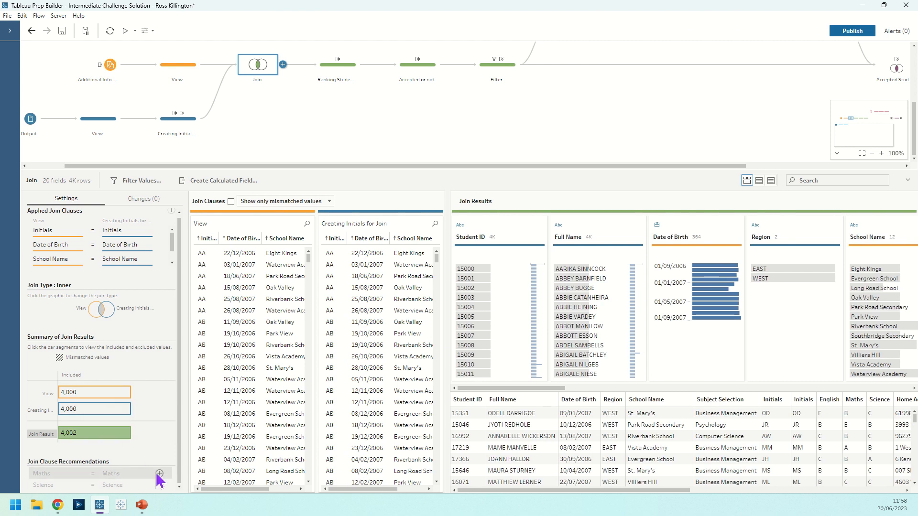
{"action": "left_click", "coordinate": [160, 474]}
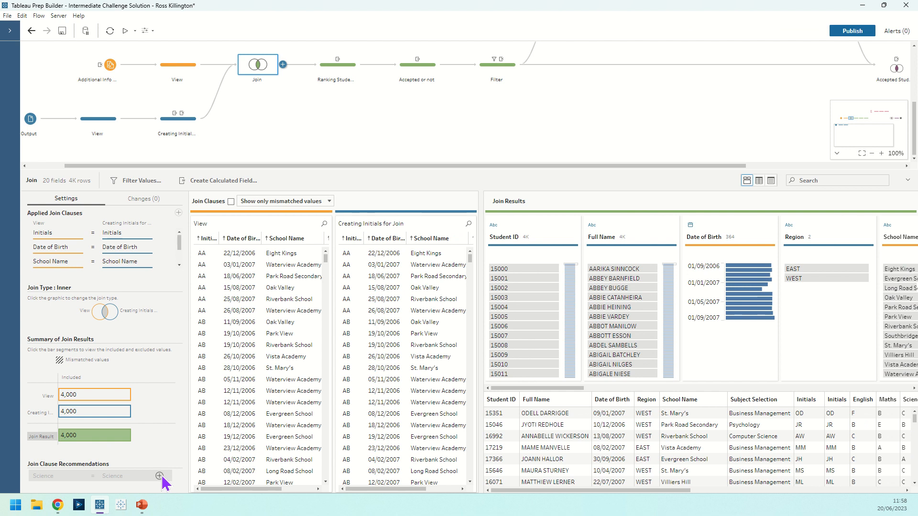
{"action": "left_click", "coordinate": [161, 476]}
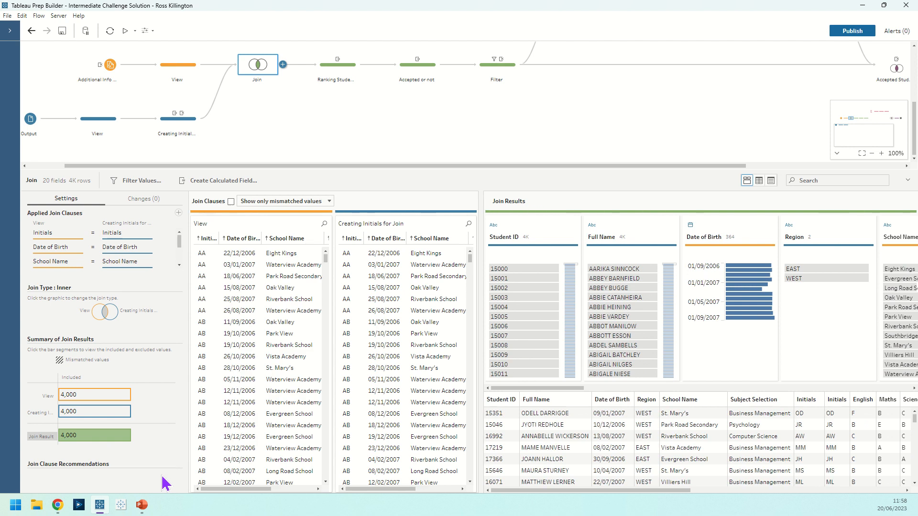
- Open the Ranking Students step and show its list of changes to examine the Rank A calculation
{"action": "mouse_move", "coordinate": [180, 241]}
{"action": "left_mouse_down"}
{"action": "mouse_move", "coordinate": [183, 271]}
{"action": "mouse_move", "coordinate": [184, 241]}
{"action": "left_mouse_up"}
{"action": "left_click", "coordinate": [347, 76]}
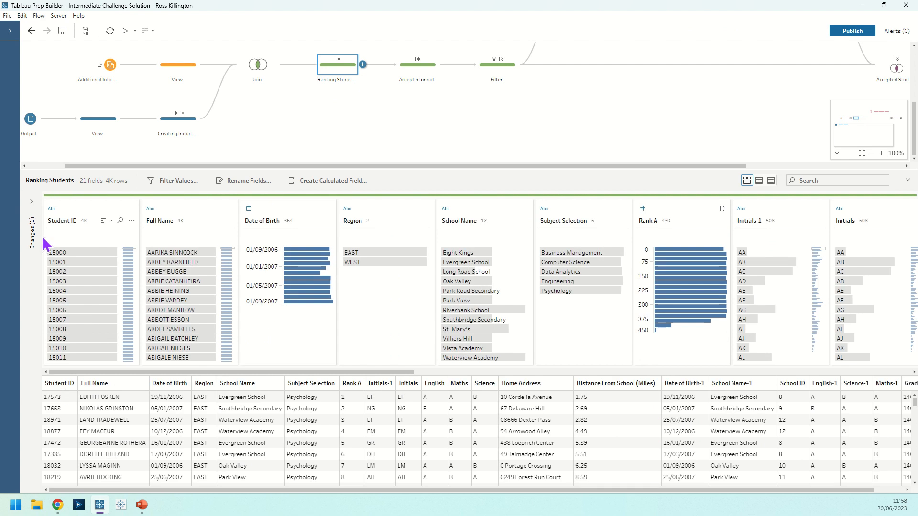
{"action": "left_click", "coordinate": [32, 202]}
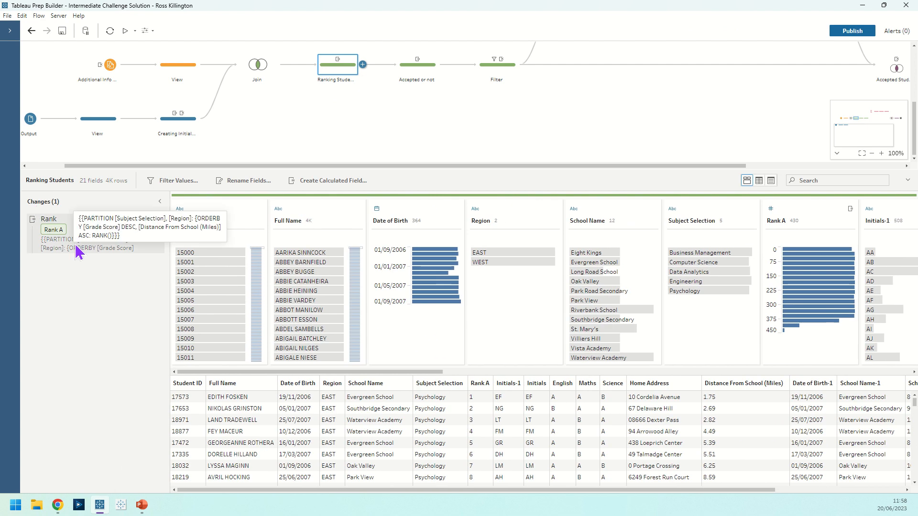
- Open the Rank A settings, widen the Group by area to examine the grouping and ordering fields, and close the editor
{"action": "left_click", "coordinate": [153, 232]}
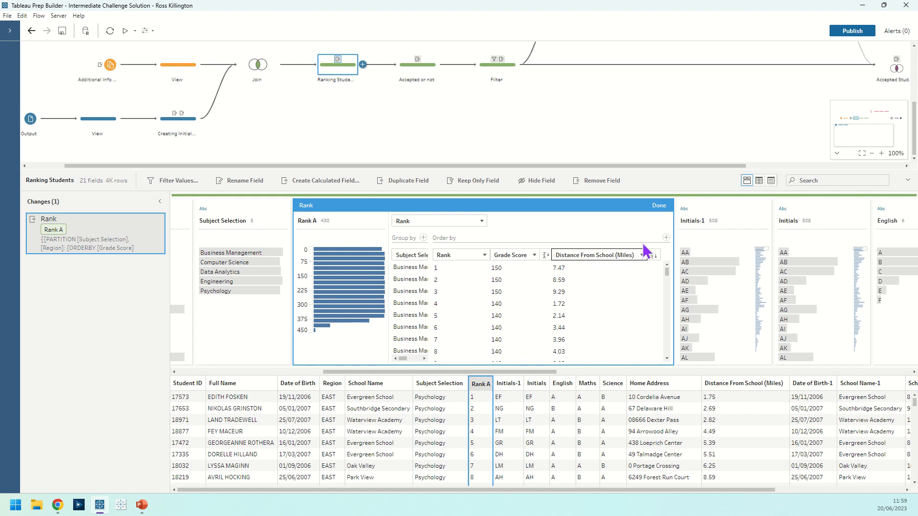
{"action": "key", "text": "ctrl"}
{"action": "key", "text": "ctrl"}
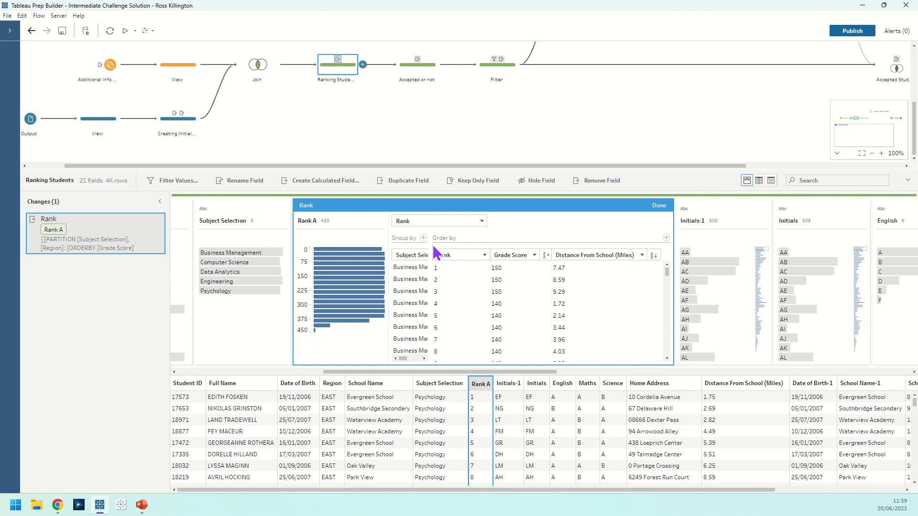
{"action": "left_click_drag", "start_coordinate": [437, 249], "coordinate": [526, 248]}
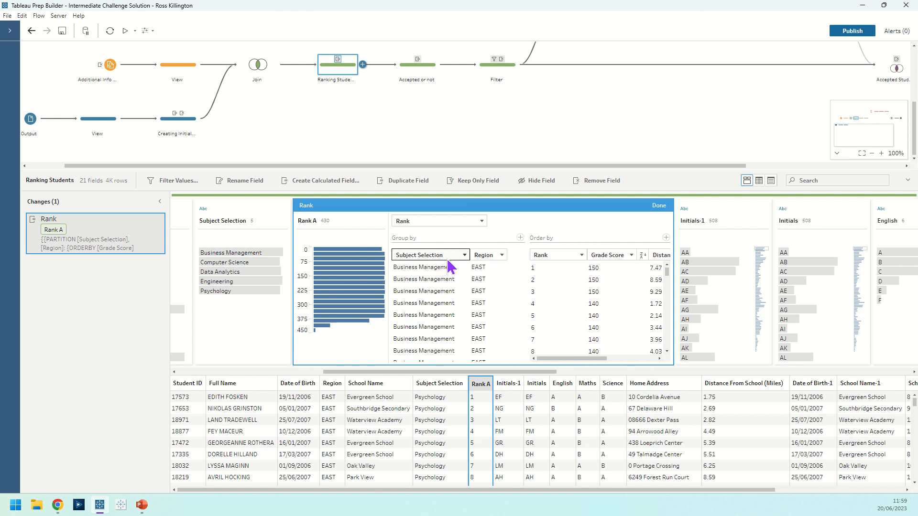
{"action": "left_click", "coordinate": [659, 206]}
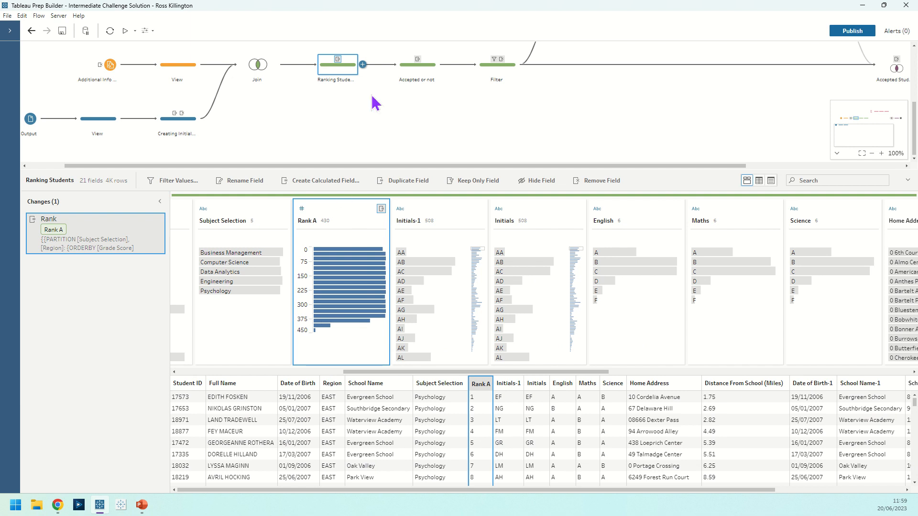
- Open the Accepted or not step, examine the Accepted or Rejected calculation formula, and close it without changes
{"action": "left_click", "coordinate": [410, 70]}
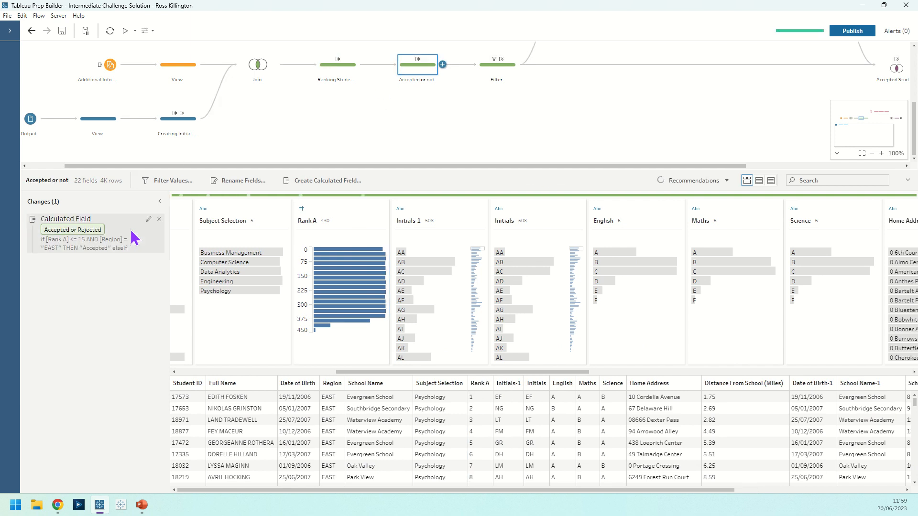
{"action": "left_click", "coordinate": [147, 221]}
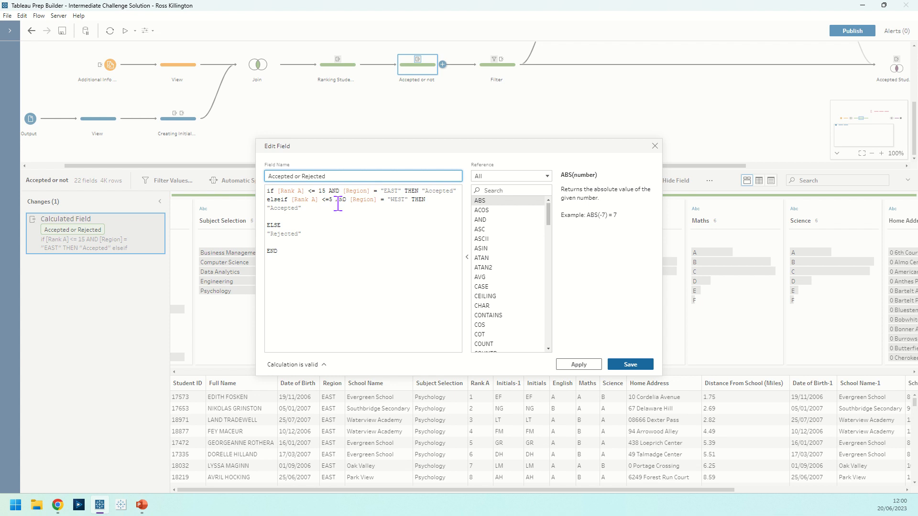
{"action": "left_click", "coordinate": [654, 146]}
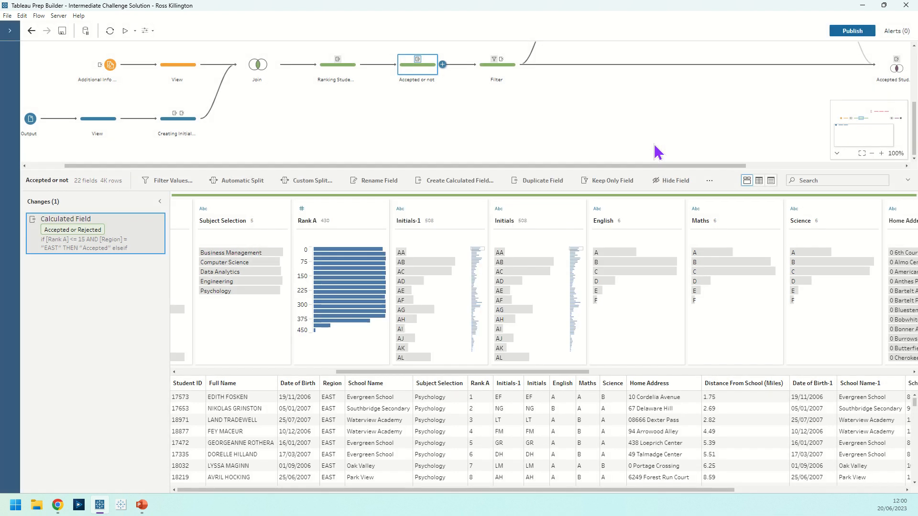
- Highlight the Accepted value in the Accepted or Rejected field and check its row count
{"action": "left_click_drag", "start_coordinate": [382, 372], "coordinate": [420, 371]}
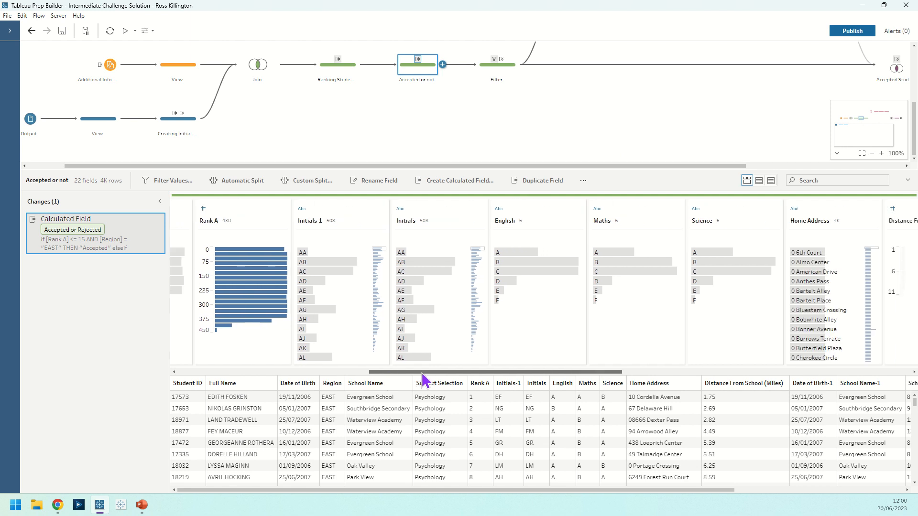
{"action": "left_click_drag", "start_coordinate": [734, 362], "coordinate": [807, 357]}
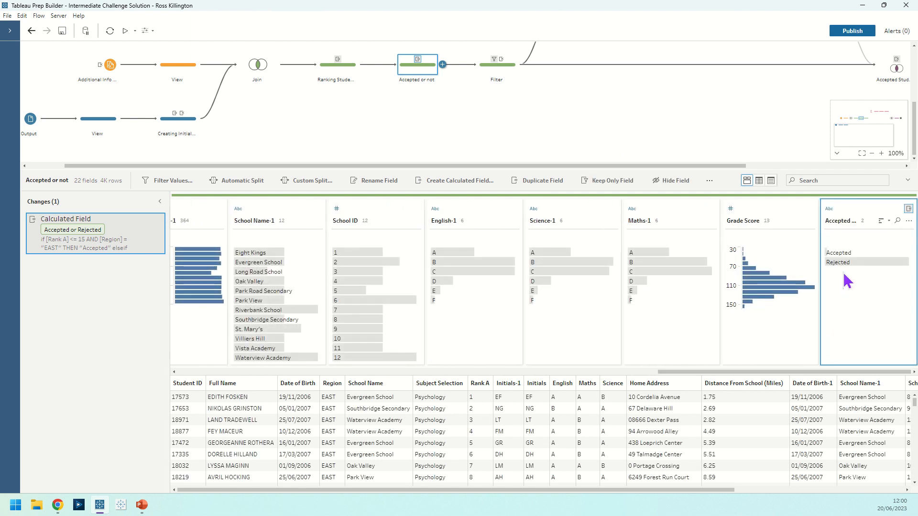
{"action": "left_click", "coordinate": [842, 254]}
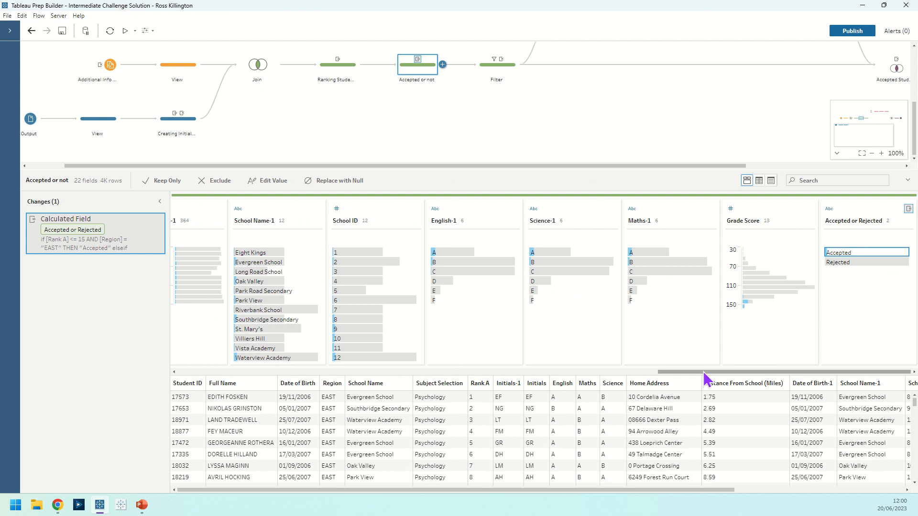
{"action": "mouse_move", "coordinate": [837, 255]}
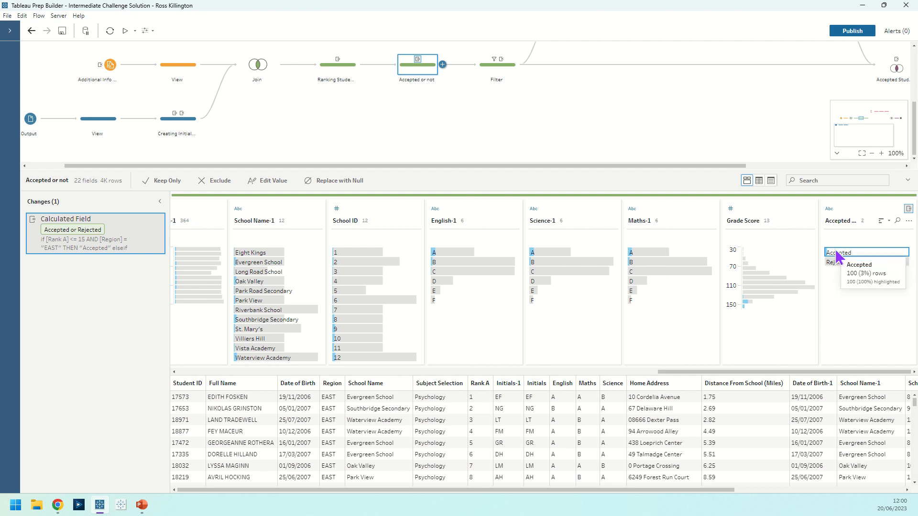
- Open the Filter step and look through its removed fields and the filter on Accepted or Rejected
{"action": "left_click", "coordinate": [495, 74]}
{"action": "scroll", "coordinate": [106, 325], "scroll_direction": "down", "scroll_amount": 2}
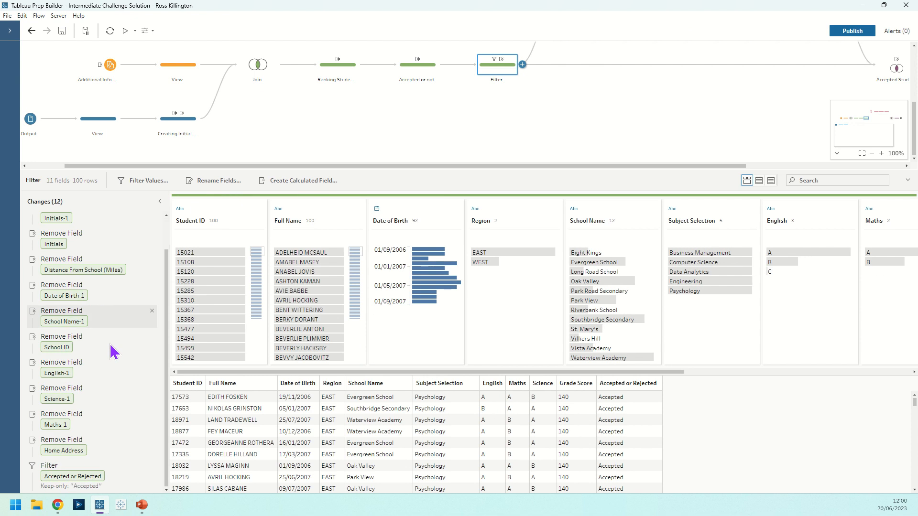
{"action": "scroll", "coordinate": [123, 403], "scroll_direction": "up", "scroll_amount": 2}
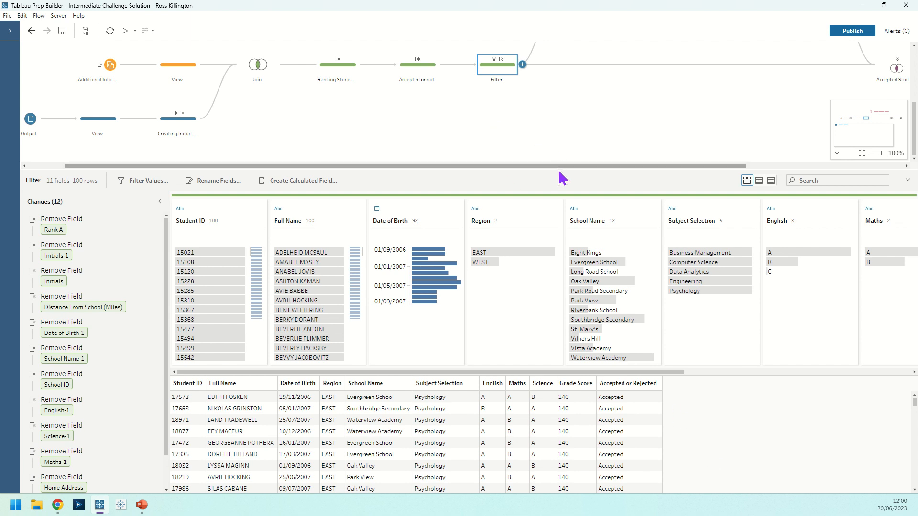
- Open the School Totals aggregate step on the upper branch to examine its grouped and aggregated fields
{"action": "left_click_drag", "start_coordinate": [561, 167], "coordinate": [731, 158]}
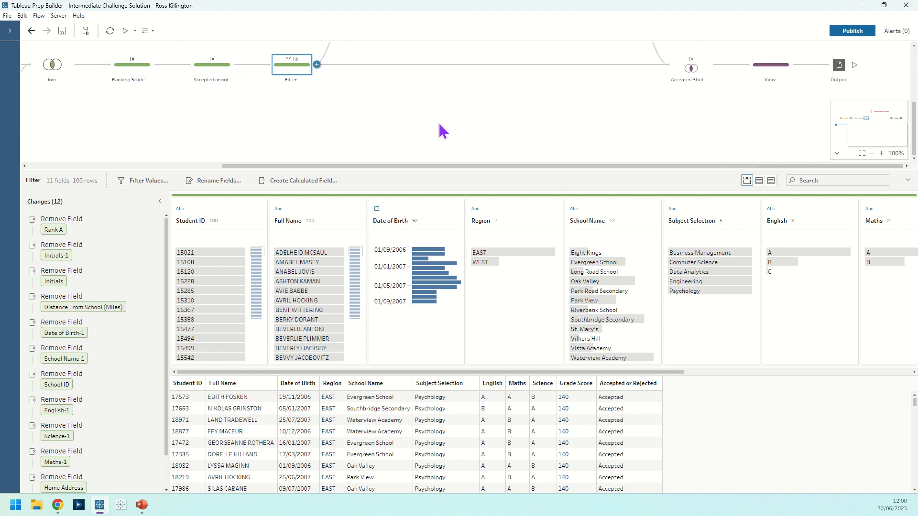
{"action": "scroll", "coordinate": [440, 130], "scroll_direction": "up", "scroll_amount": 2}
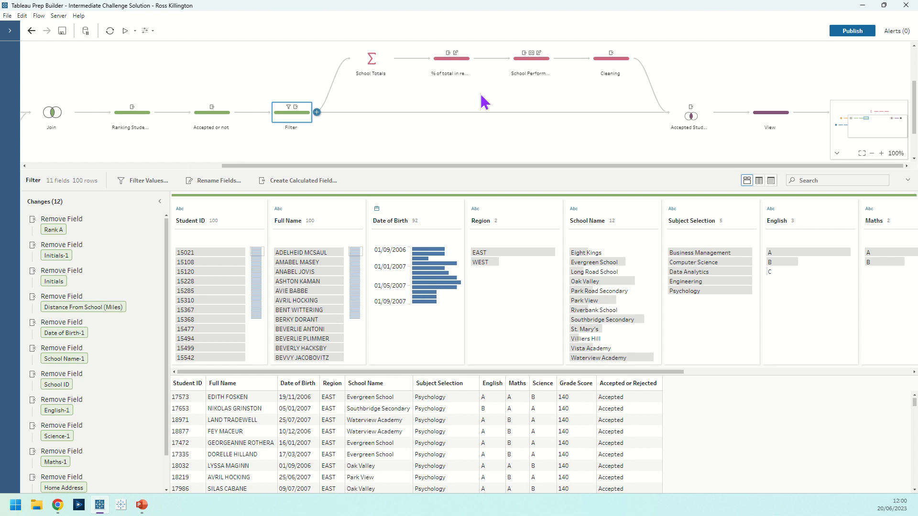
{"action": "left_click", "coordinate": [370, 60]}
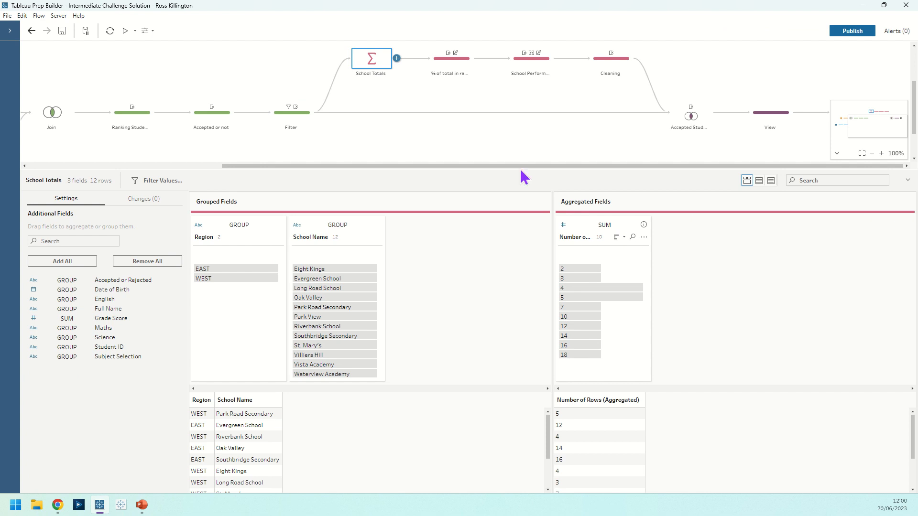
- Open the % of total in region step, examine the Spaces by Region FIXED LOD settings, and close the editor
{"action": "left_click", "coordinate": [460, 68]}
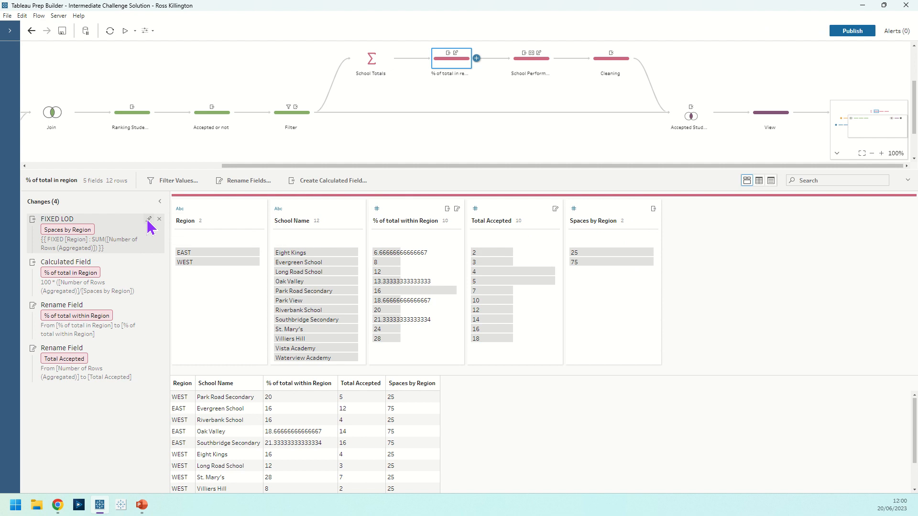
{"action": "left_click", "coordinate": [148, 220]}
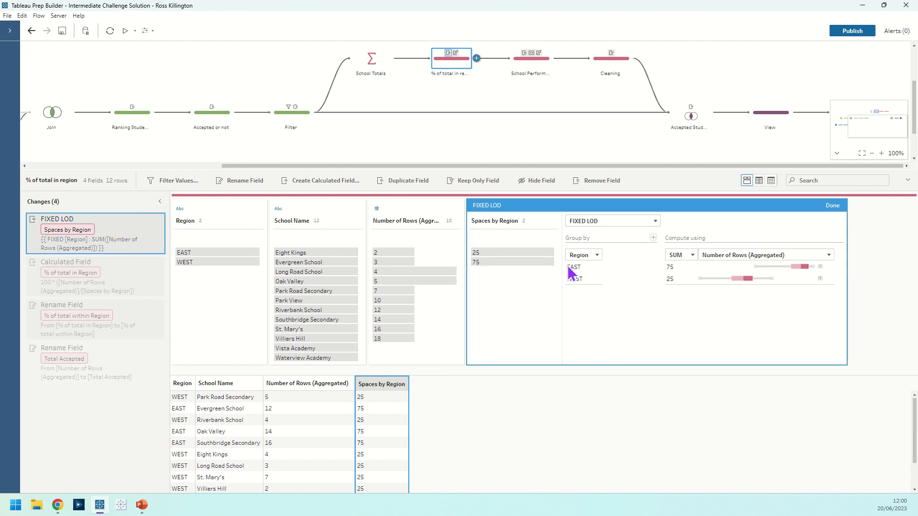
{"action": "left_click", "coordinate": [831, 206]}
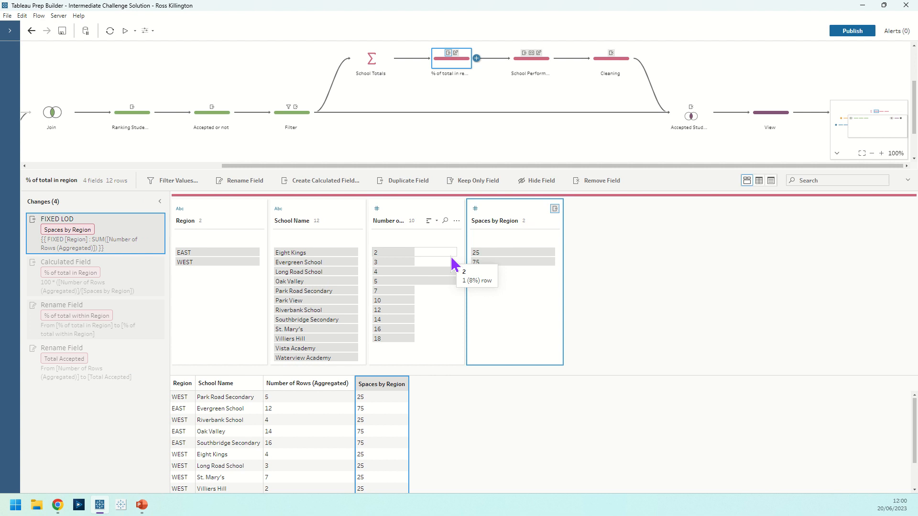
- Highlight the rows for the Spaces by Region values 25 and 75 in turn, and clear the selection
{"action": "left_click", "coordinate": [485, 253]}
{"action": "left_click", "coordinate": [495, 262]}
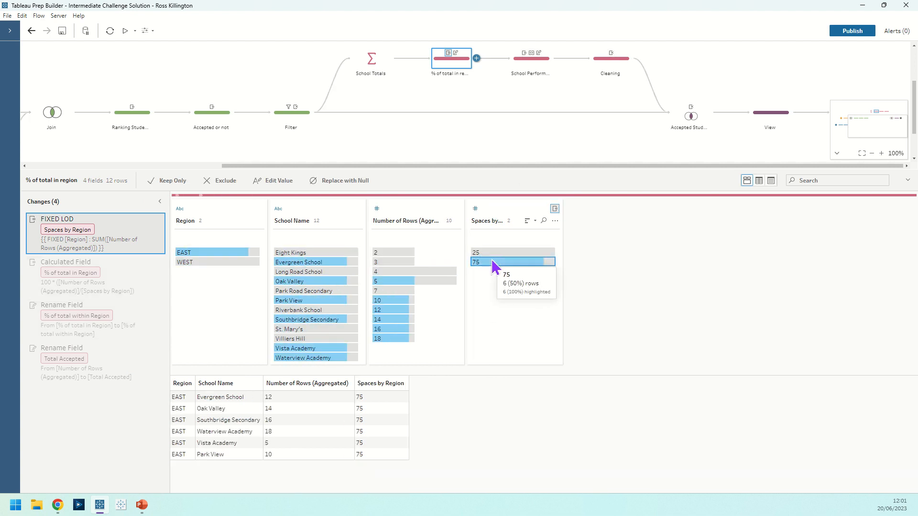
{"action": "left_click", "coordinate": [497, 262]}
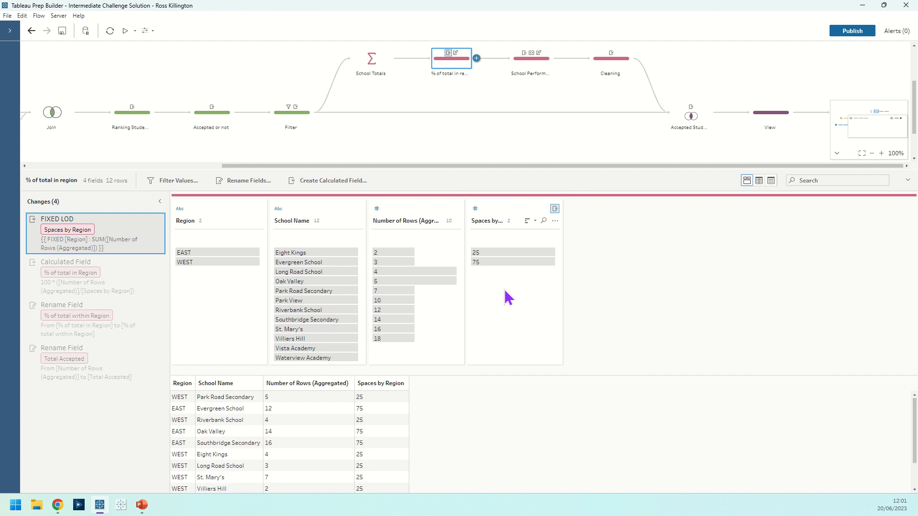
- Examine the % of total in Region formula, close it, and briefly highlight the value 28 in that field
{"action": "left_click", "coordinate": [148, 263]}
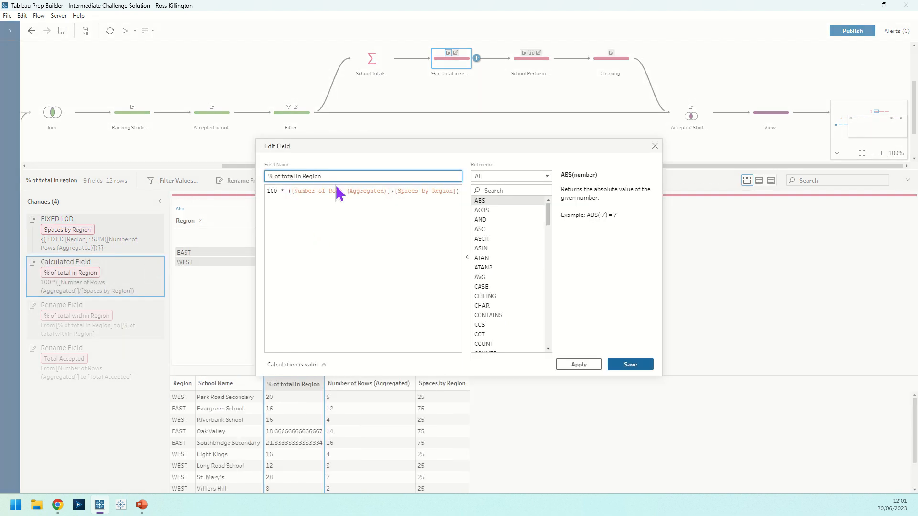
{"action": "left_click", "coordinate": [655, 146]}
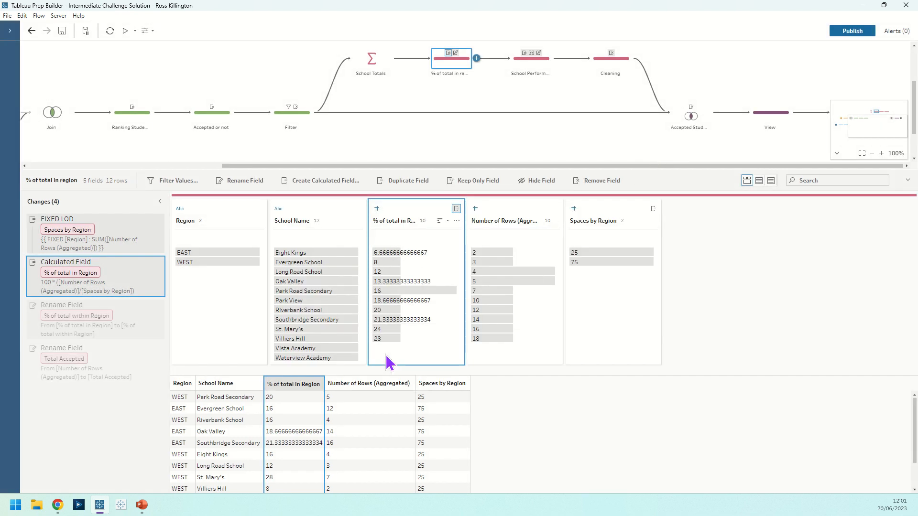
{"action": "left_click", "coordinate": [393, 339]}
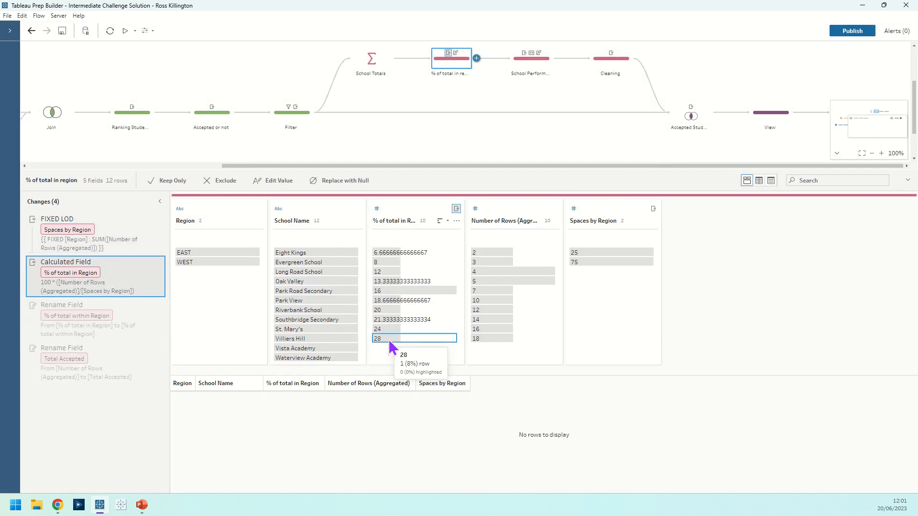
{"action": "left_click", "coordinate": [390, 340]}
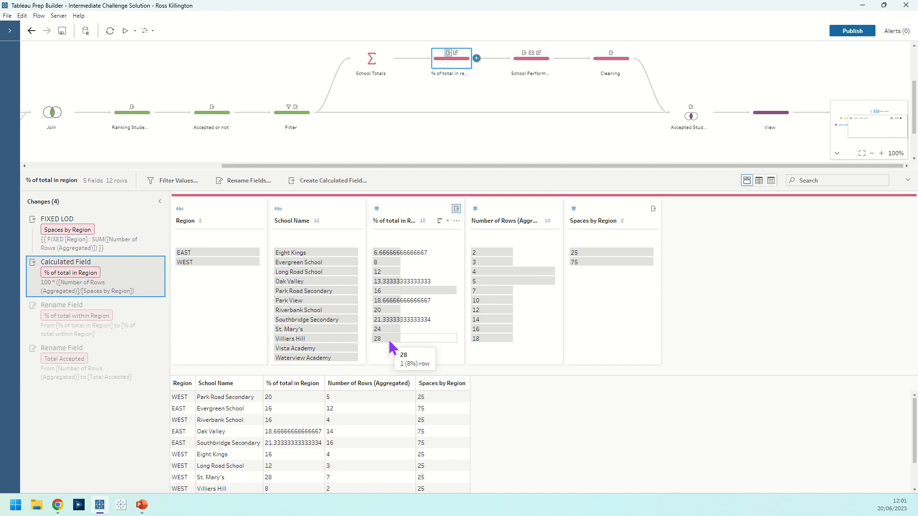
- Highlight the aggregated row counts 18 and 16 and the EAST region to compare the schools' percentages of the regional total
{"action": "left_click", "coordinate": [507, 337]}
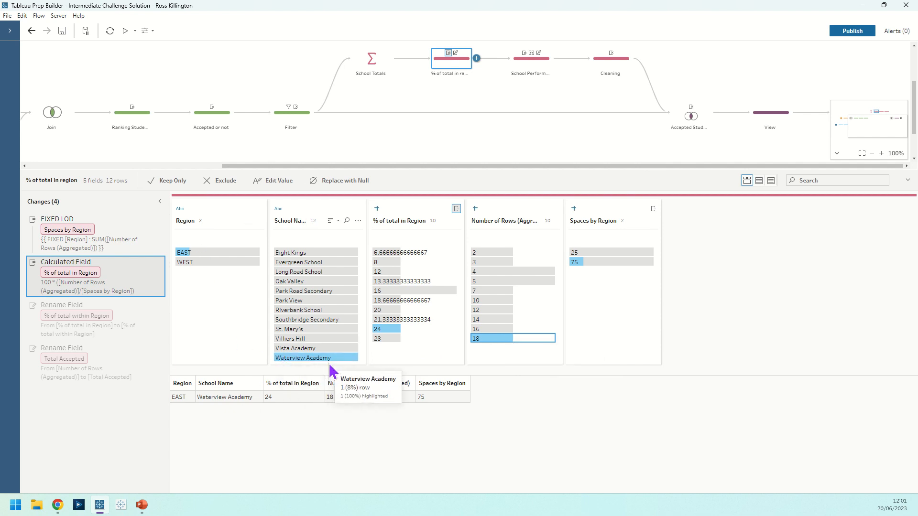
{"action": "left_click", "coordinate": [489, 330]}
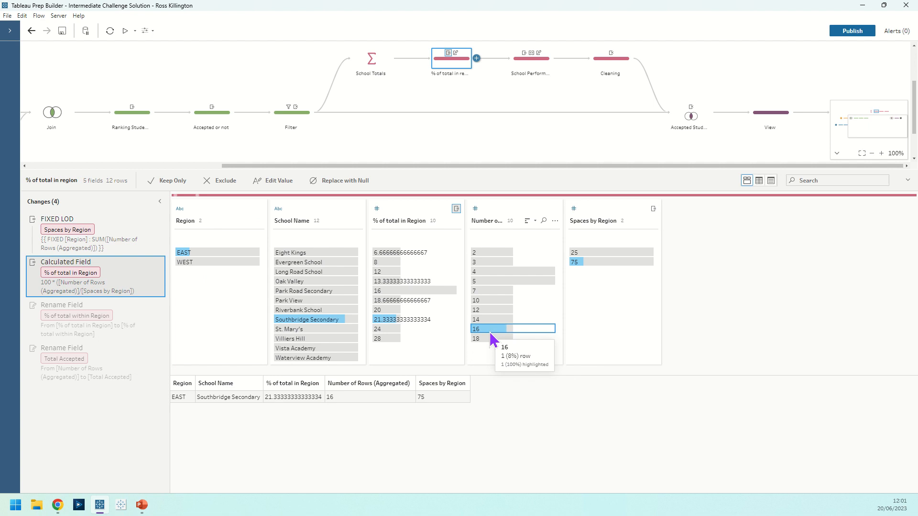
{"action": "left_click", "coordinate": [490, 330]}
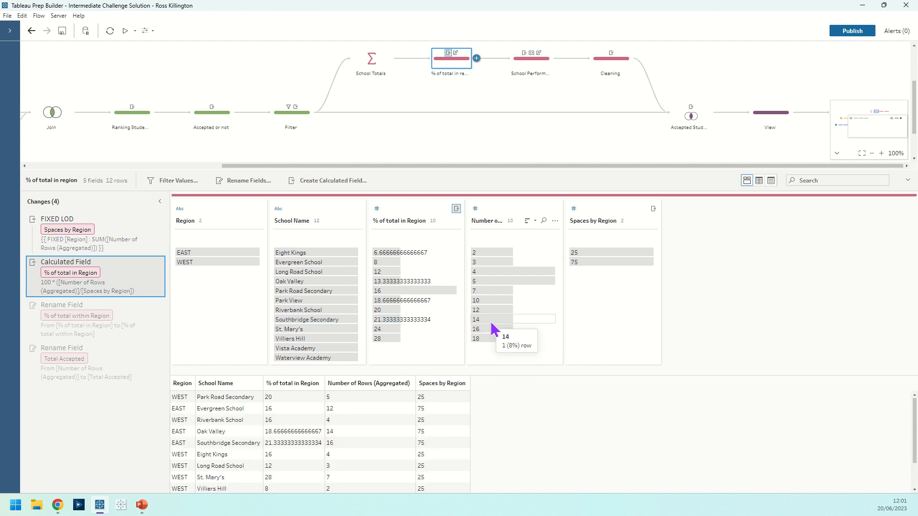
{"action": "left_click", "coordinate": [186, 253]}
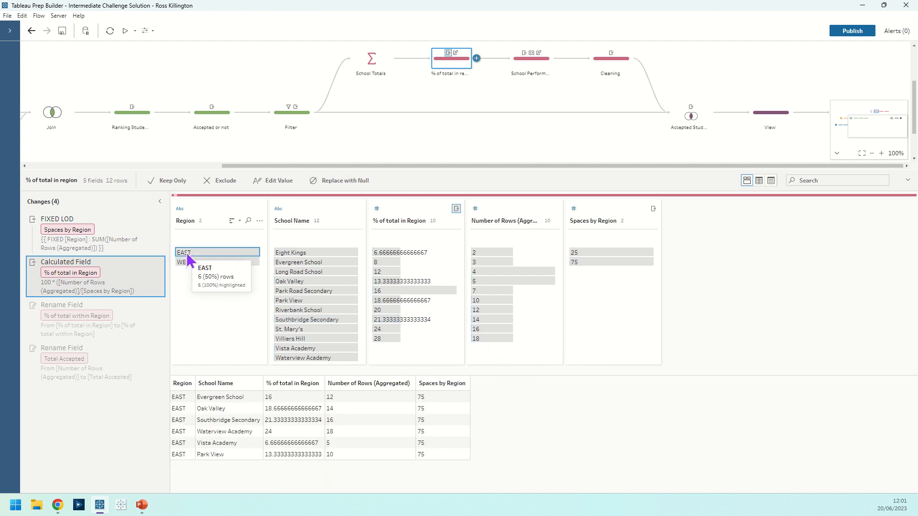
{"action": "left_click", "coordinate": [491, 339]}
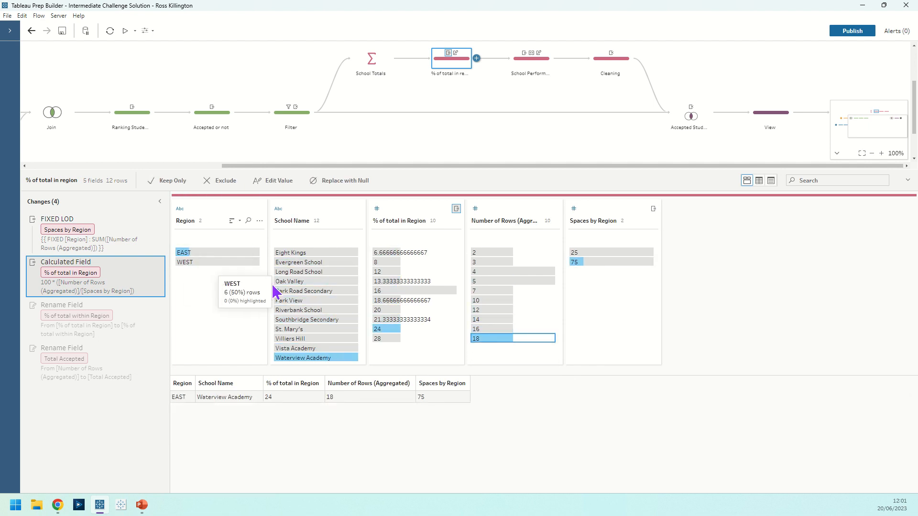
{"action": "left_click", "coordinate": [187, 253]}
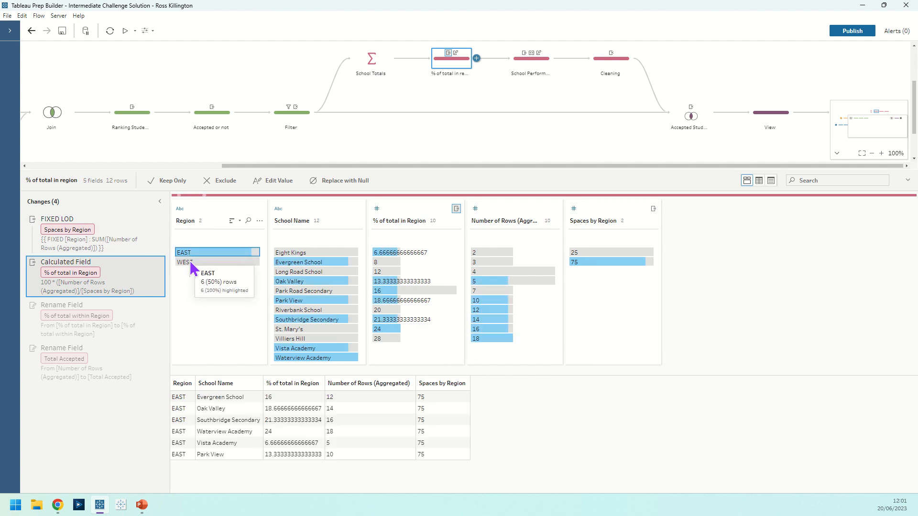
- Highlight the WEST region and the aggregated row count 7 to examine the related school's percentage, and clear the selection
{"action": "left_click", "coordinate": [190, 262]}
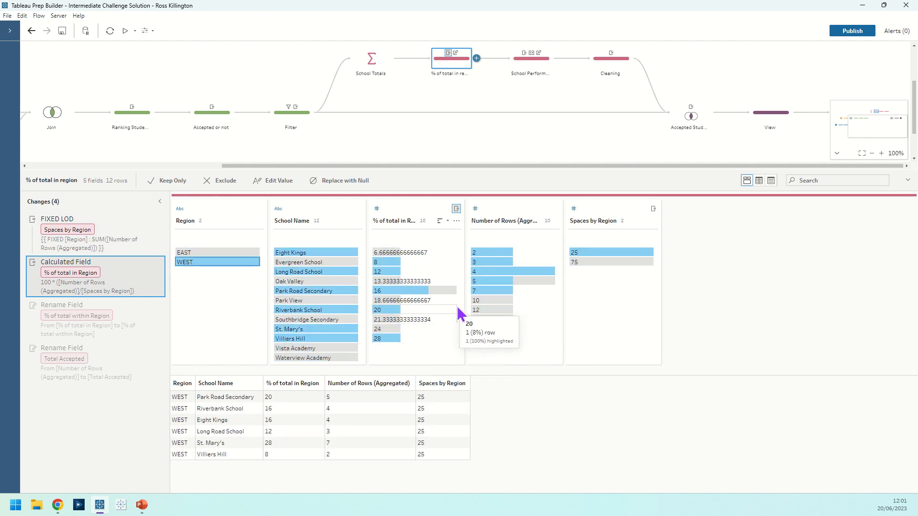
{"action": "left_click", "coordinate": [480, 291]}
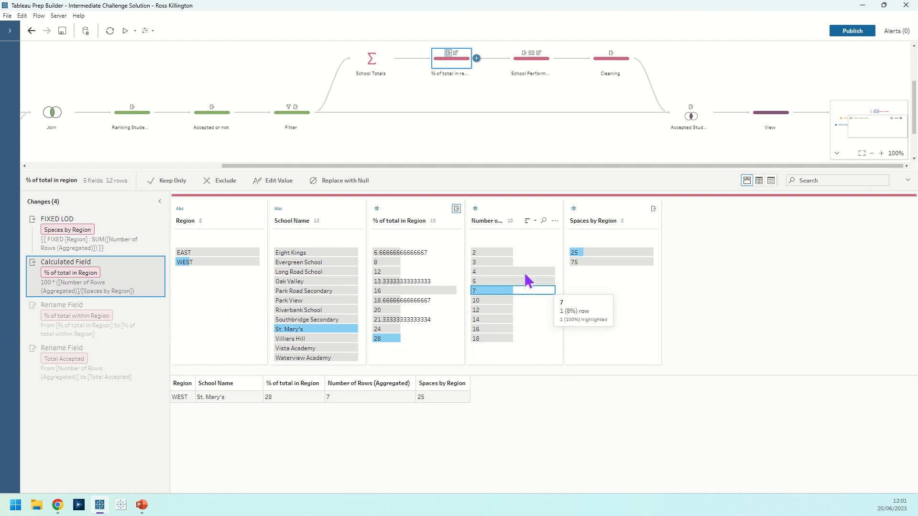
{"action": "left_click", "coordinate": [397, 339]}
{"action": "left_click", "coordinate": [397, 339]}
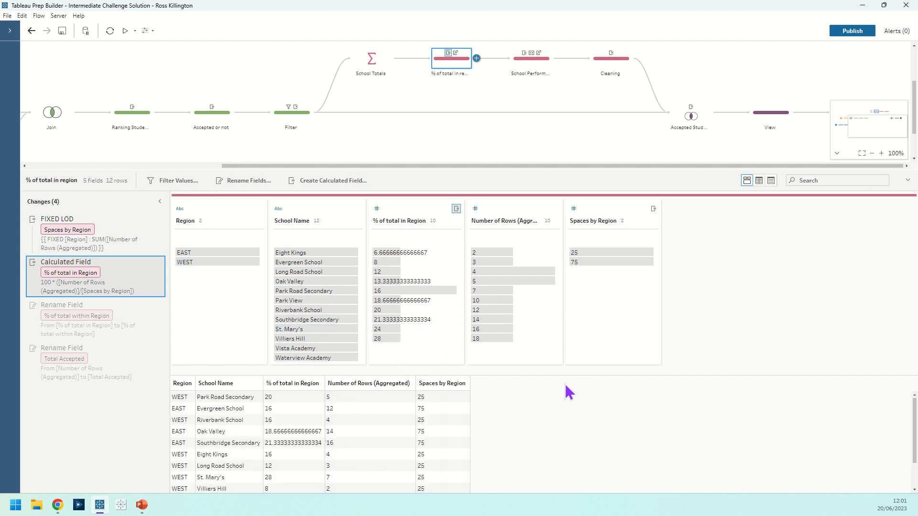
- Examine the FIXED LOD settings behind Min per Region in the School Performance step, and close them
{"action": "left_click", "coordinate": [527, 67]}
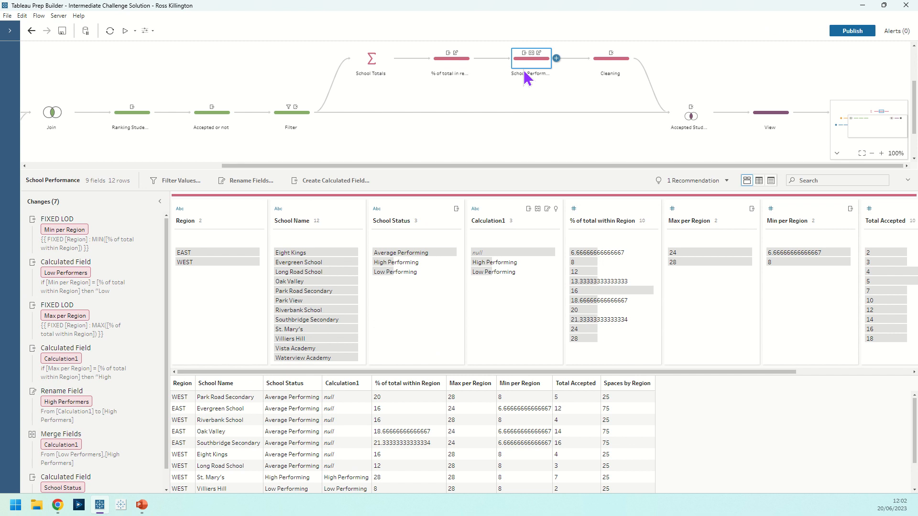
{"action": "left_click", "coordinate": [100, 238]}
{"action": "left_click", "coordinate": [142, 220]}
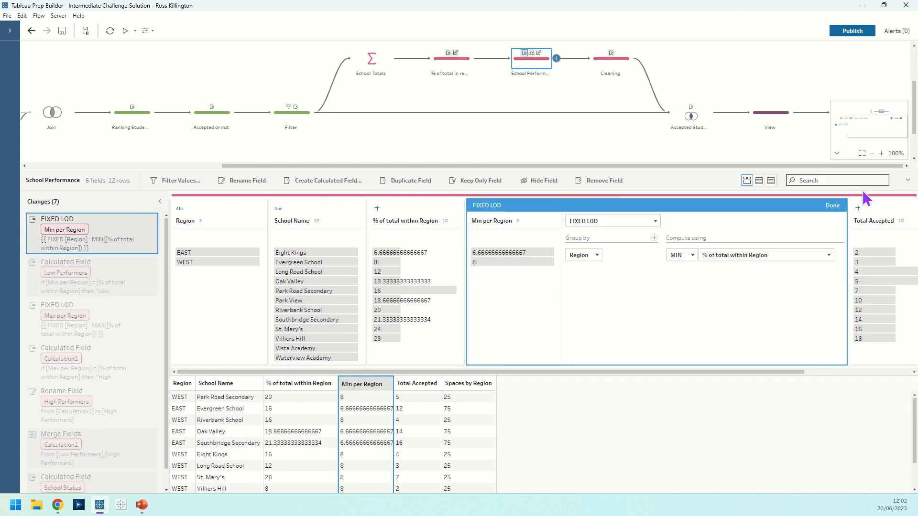
{"action": "left_click", "coordinate": [832, 205]}
- Examine the Low Performers formula, close it, and briefly highlight the Low Performing value in that field
{"action": "left_click", "coordinate": [128, 273]}
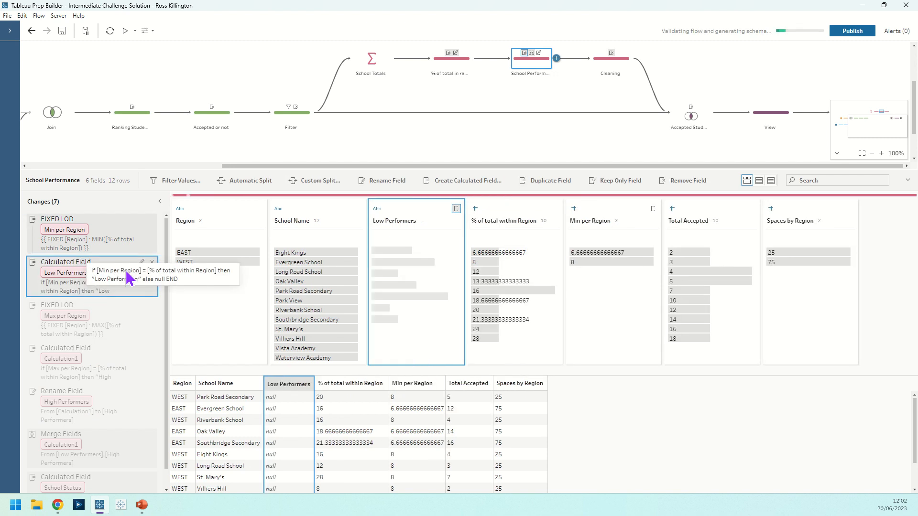
{"action": "left_click", "coordinate": [141, 264]}
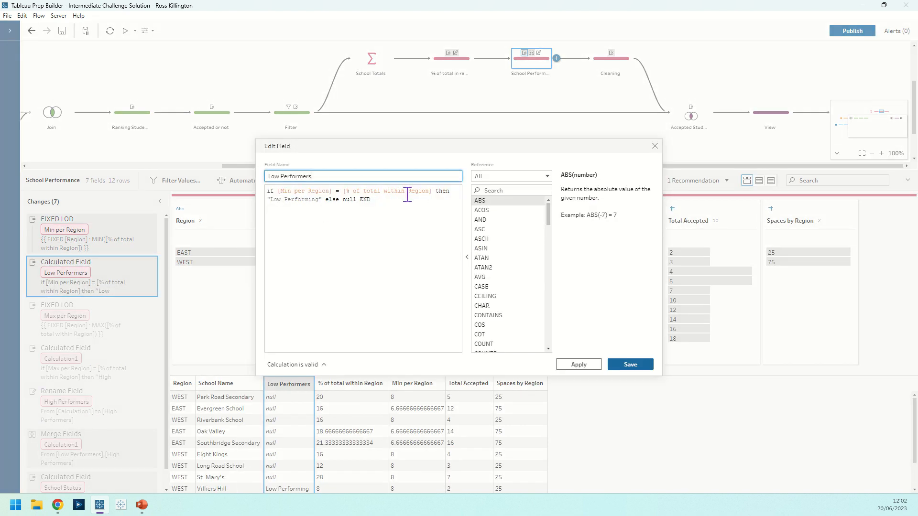
{"action": "left_click", "coordinate": [654, 146]}
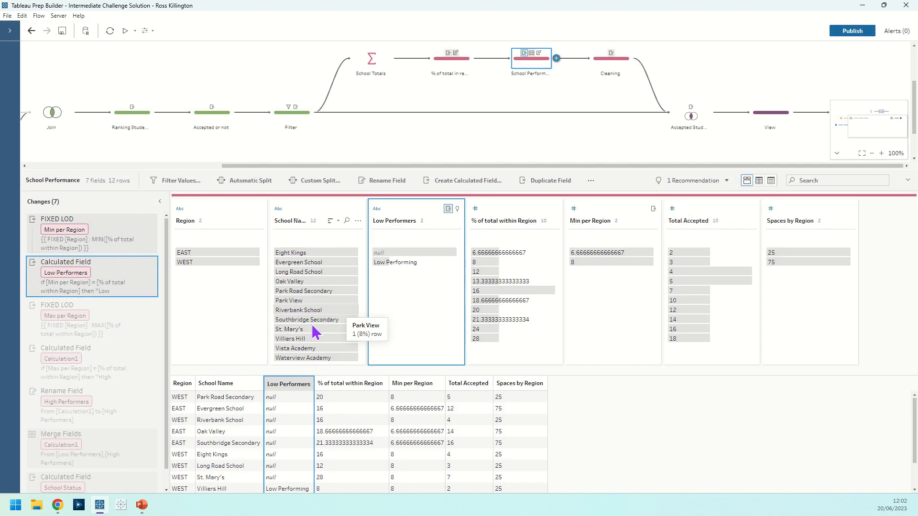
{"action": "left_click", "coordinate": [400, 264]}
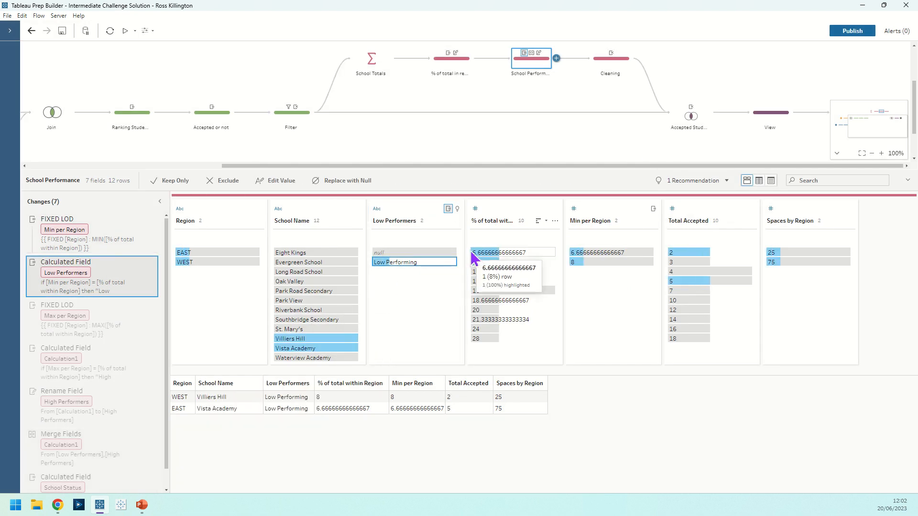
{"action": "left_click", "coordinate": [110, 287]}
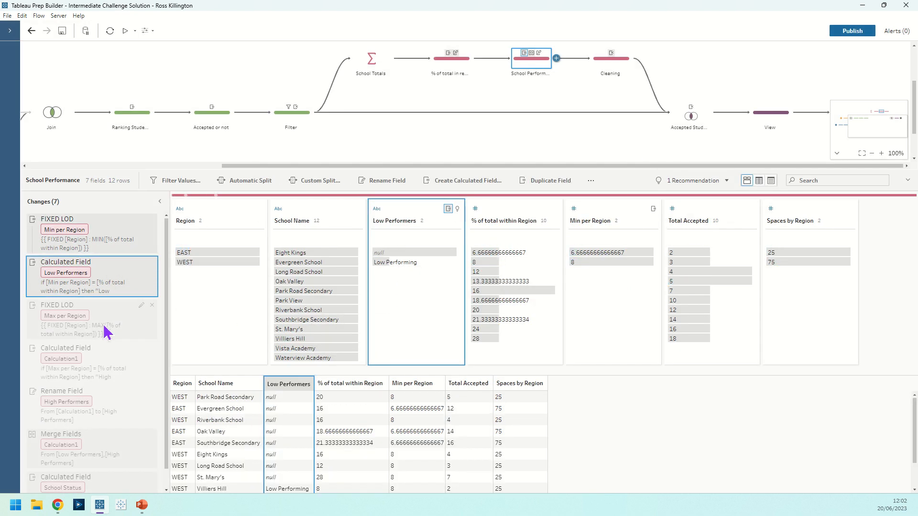
- Examine the Max per Region FIXED LOD settings and the Calculation1 formula, and highlight the High Performing value
{"action": "left_click", "coordinate": [144, 316]}
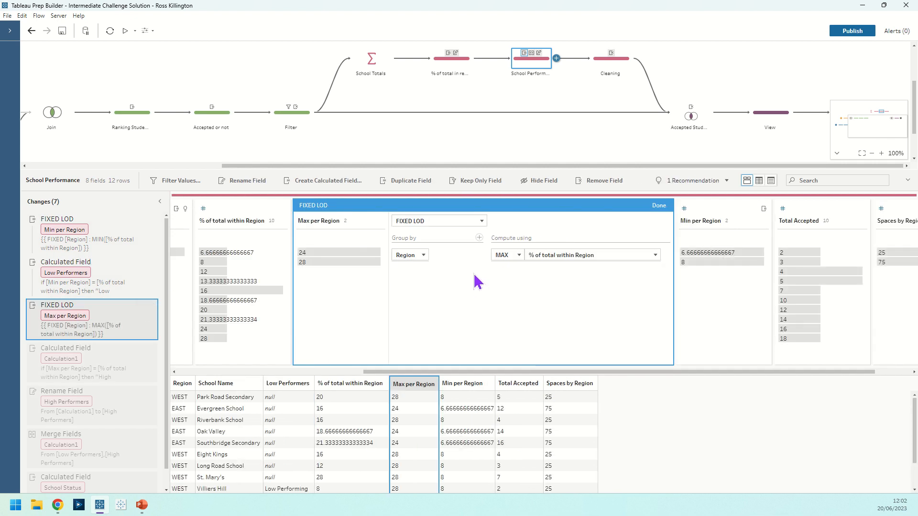
{"action": "left_click", "coordinate": [659, 205]}
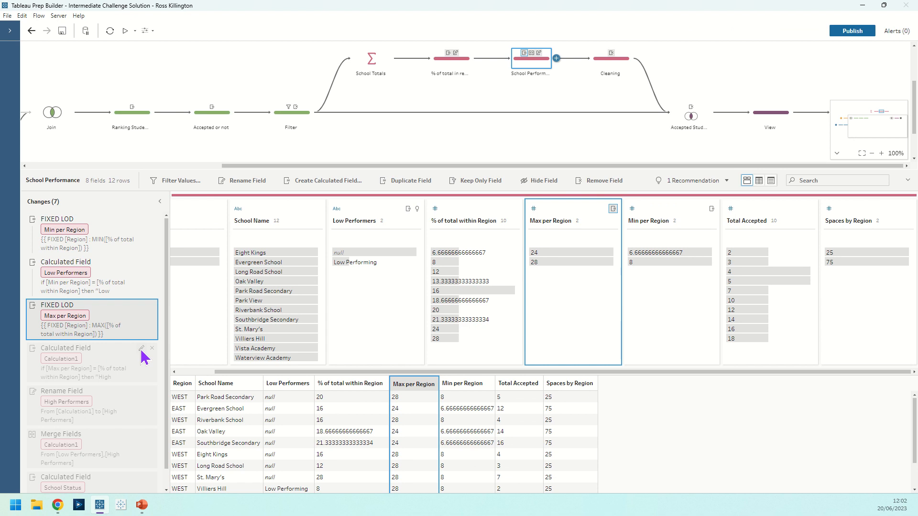
{"action": "left_click", "coordinate": [141, 348]}
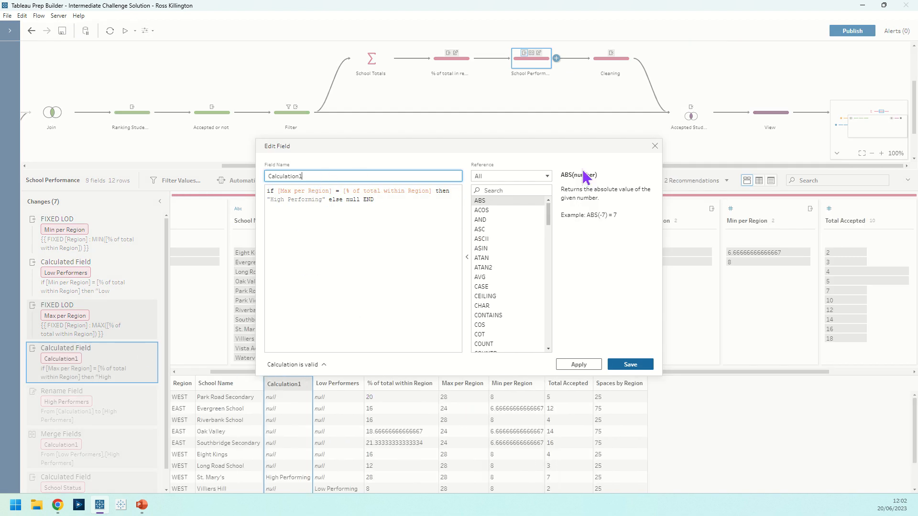
{"action": "left_click", "coordinate": [654, 145]}
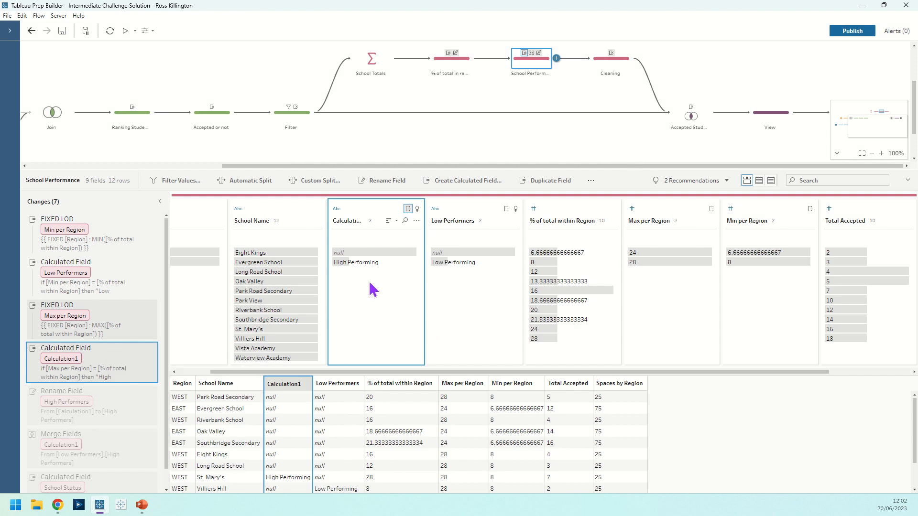
{"action": "left_click", "coordinate": [371, 263]}
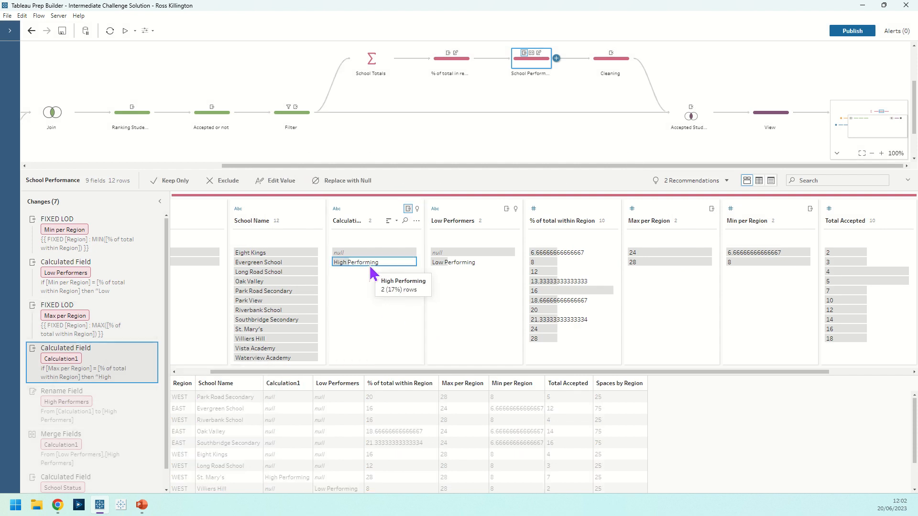
- Start merging the Low Performers field into Calculation1, and cancel the merge before it is applied
{"action": "left_click", "coordinate": [437, 261]}
{"action": "left_click_drag", "start_coordinate": [450, 222], "coordinate": [362, 231]}
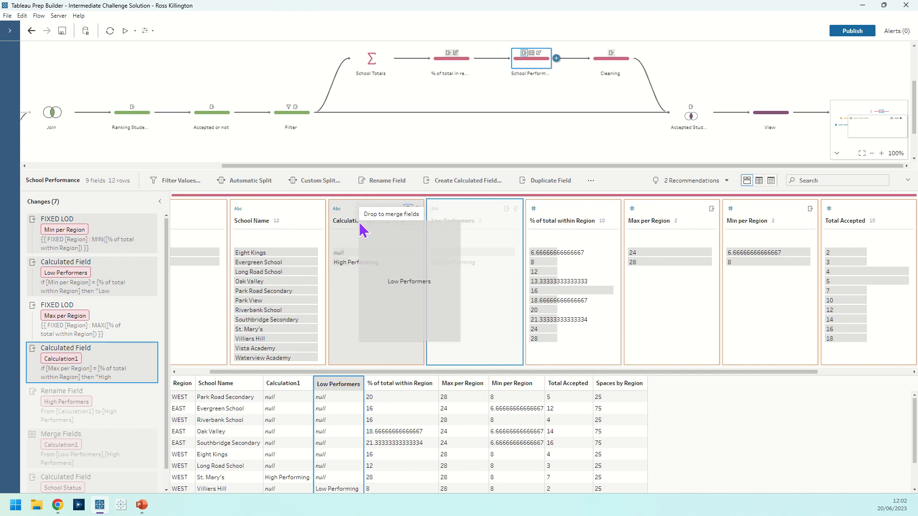
{"action": "left_click_drag", "start_coordinate": [376, 223], "coordinate": [428, 217]}
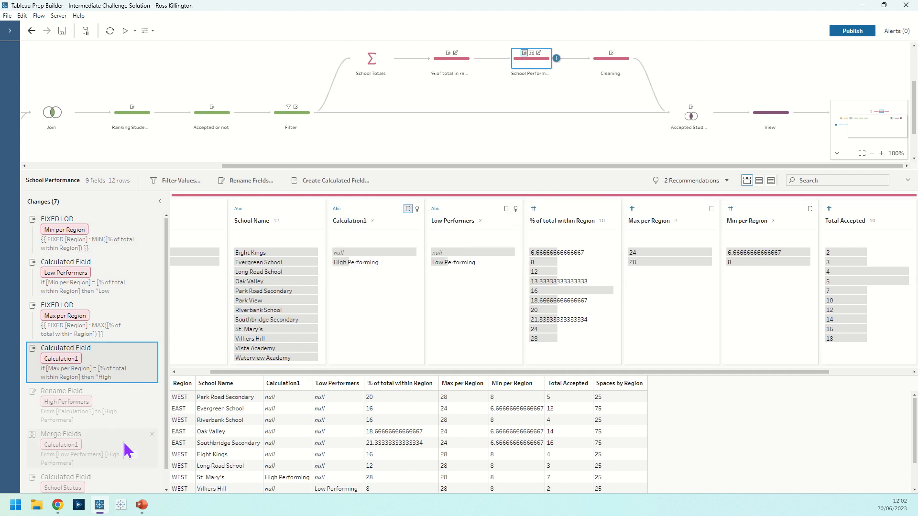
- Examine the Merge Fields change by highlighting the High Performing, Low Performing and null values of Calculation1 in turn
{"action": "left_click", "coordinate": [85, 448]}
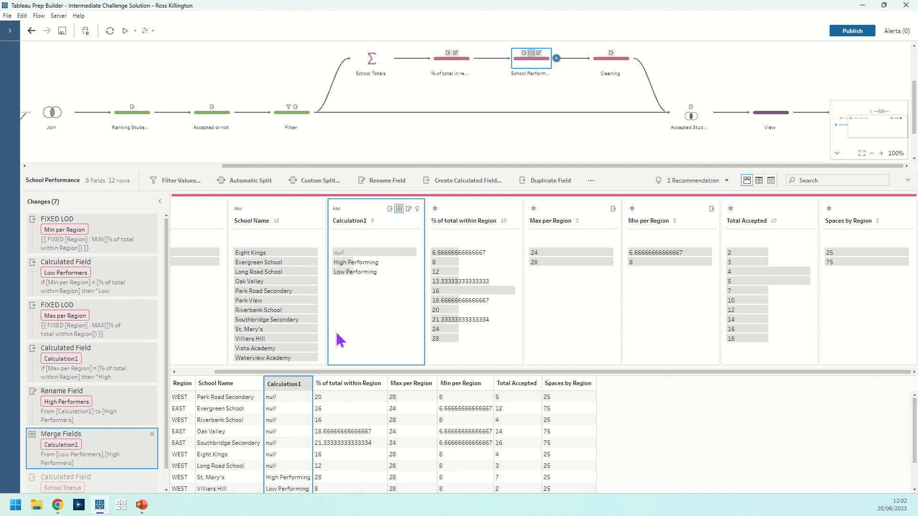
{"action": "left_click", "coordinate": [371, 265]}
{"action": "left_click", "coordinate": [374, 273]}
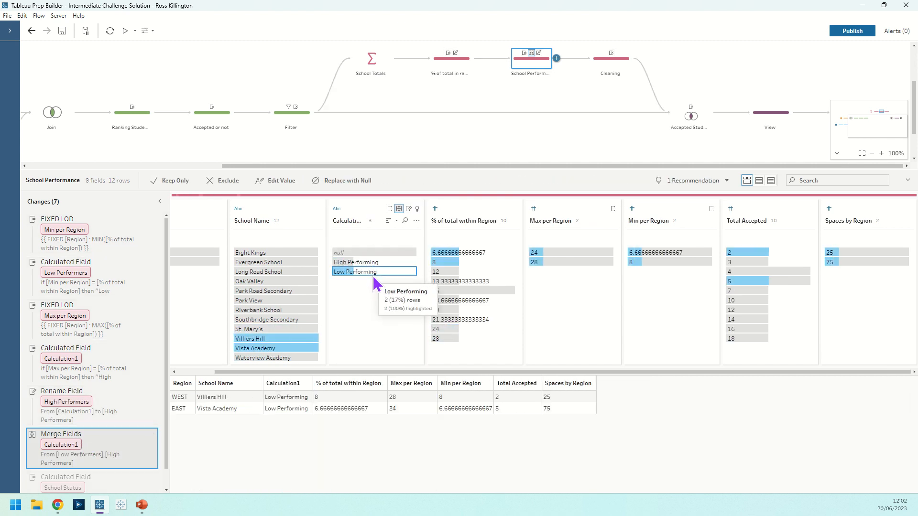
{"action": "left_click", "coordinate": [371, 252]}
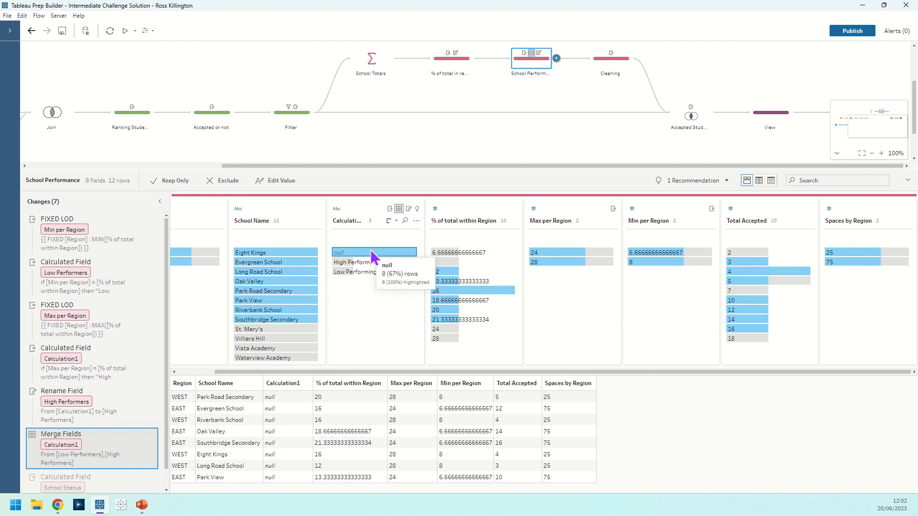
{"action": "left_click", "coordinate": [359, 254]}
{"action": "left_click", "coordinate": [359, 255]}
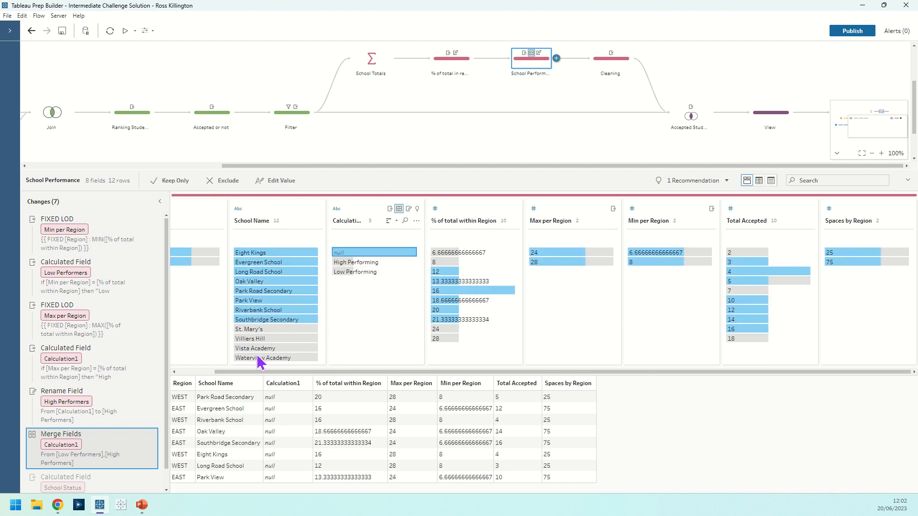
{"action": "scroll", "coordinate": [149, 411], "scroll_direction": "down", "scroll_amount": 1}
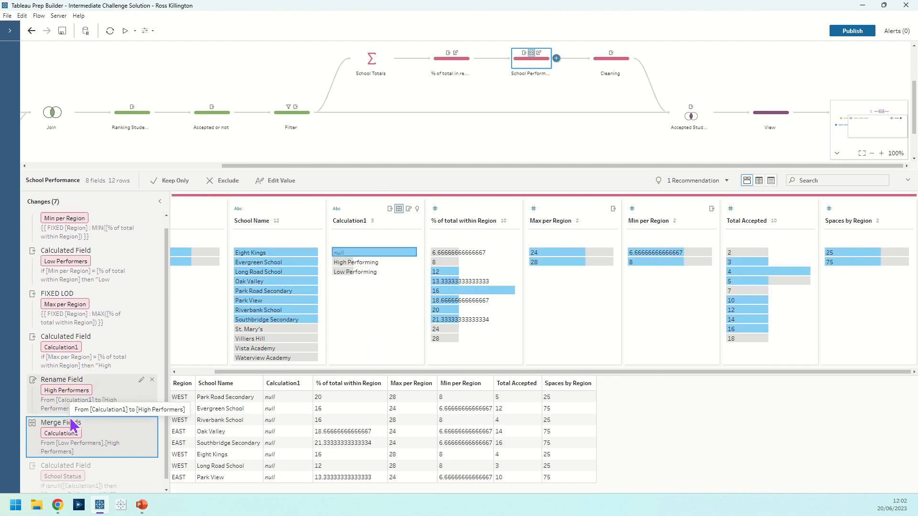
- Review the Cleaning step's removed fields, the Accepted Students join on School Name, and the data in the View step
{"action": "left_click", "coordinate": [608, 67]}
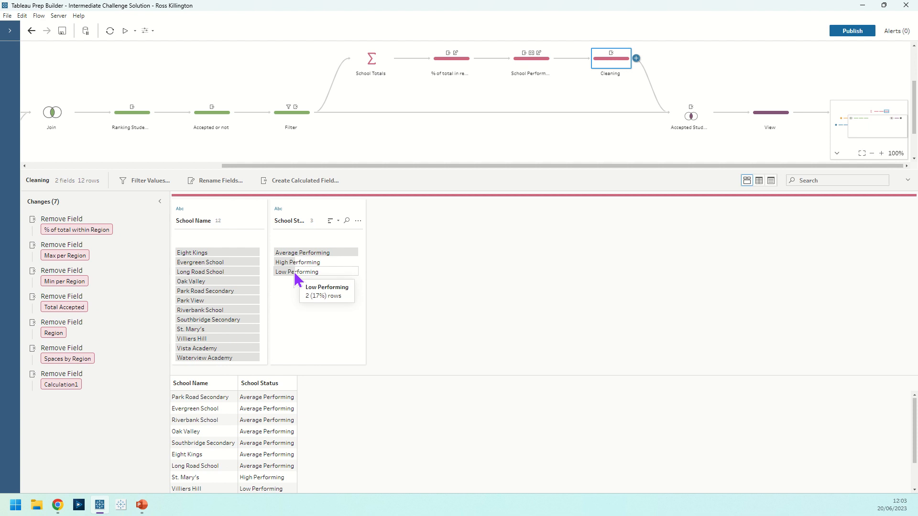
{"action": "left_click", "coordinate": [696, 120]}
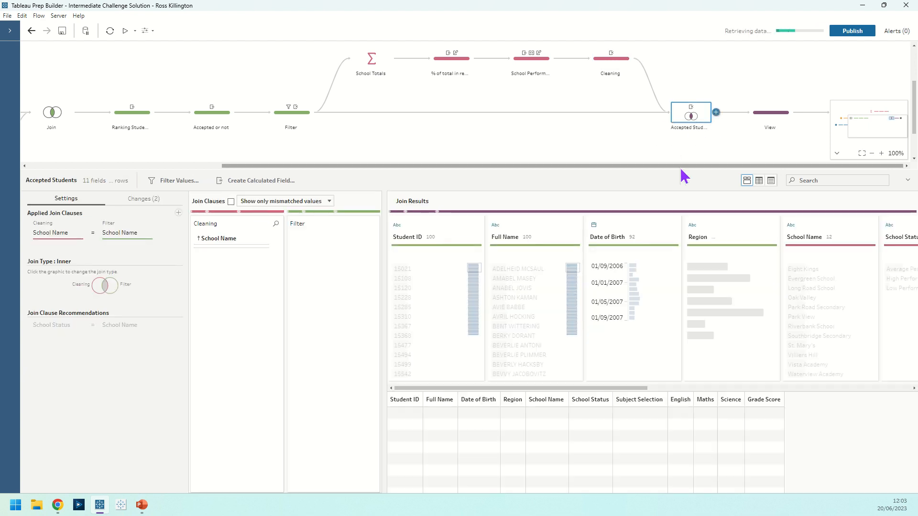
{"action": "left_click", "coordinate": [768, 119]}
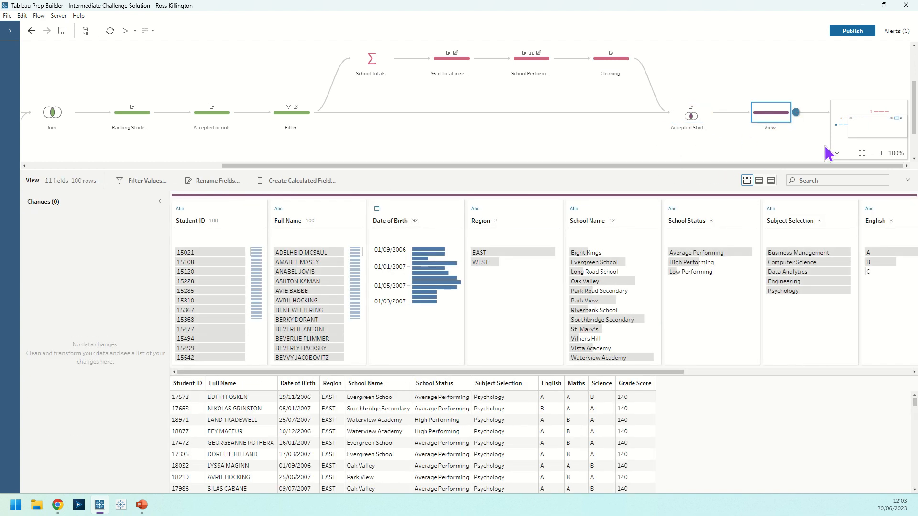